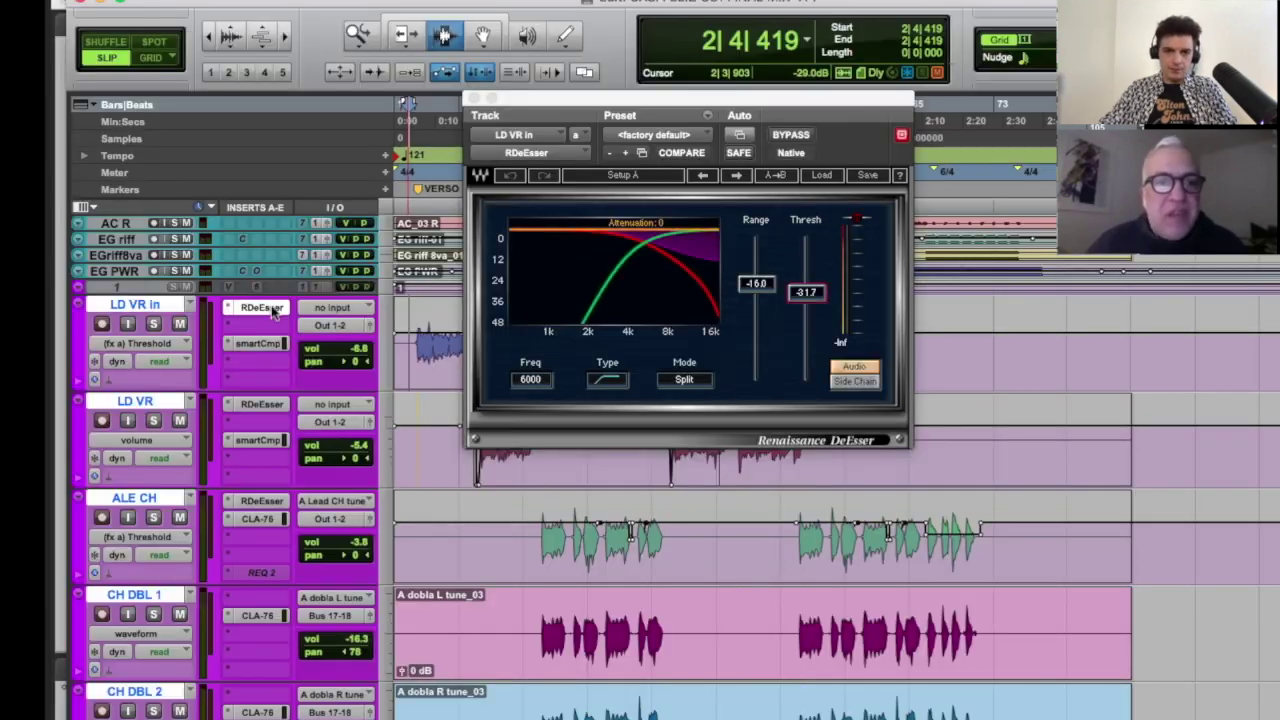
Close the de-esser and inspect the smart:comp compressor settings on the LD VR in and LD VR tracks
left_click(18, 332)
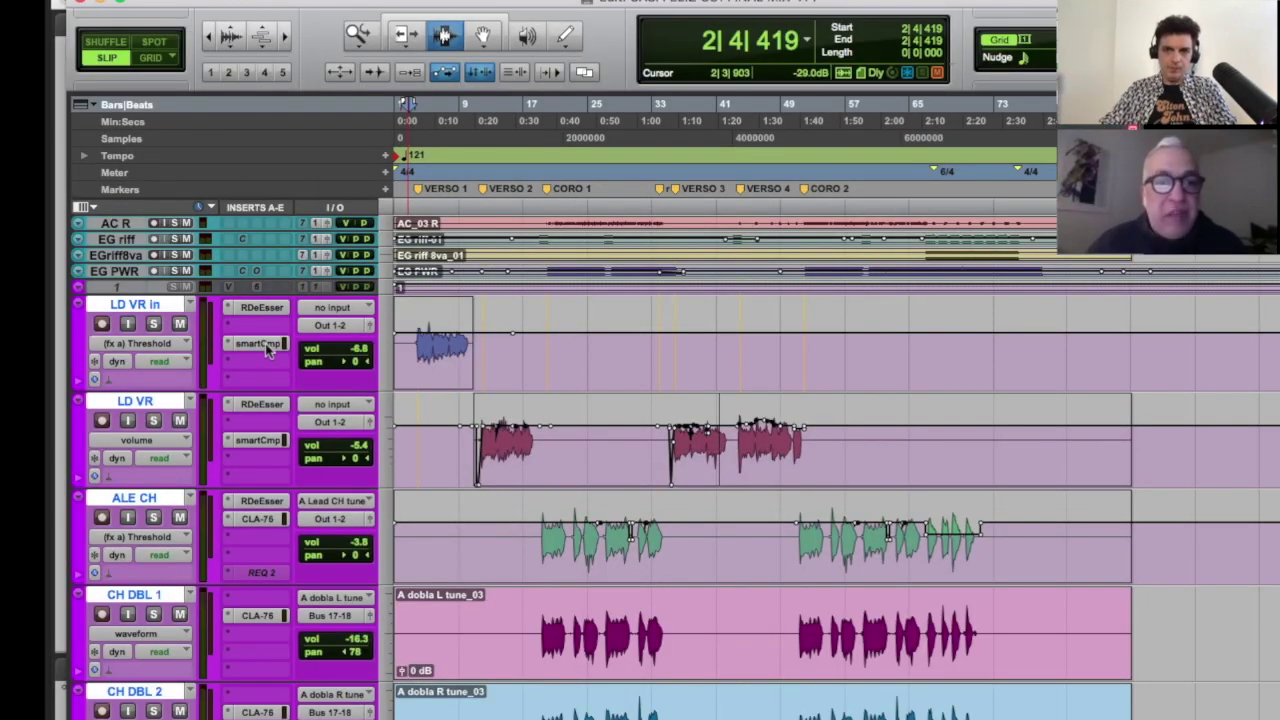
left_click(260, 343)
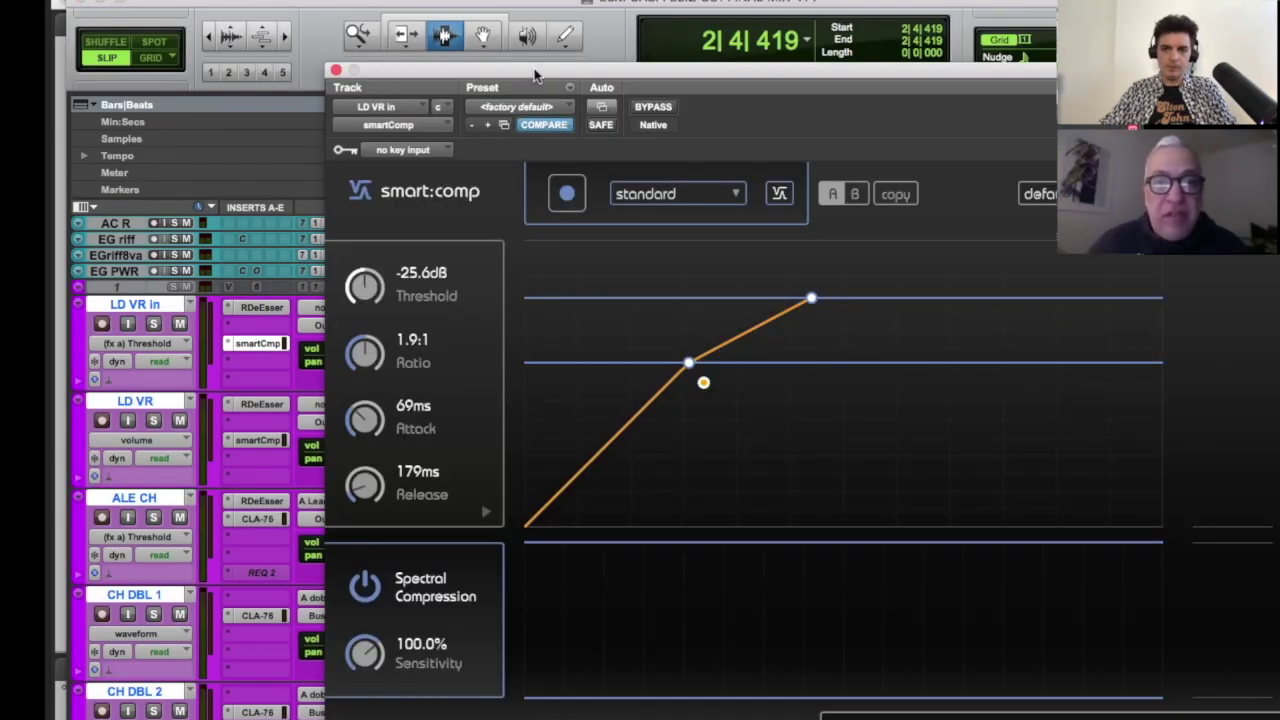
left_click_drag(535, 75, 411, 19)
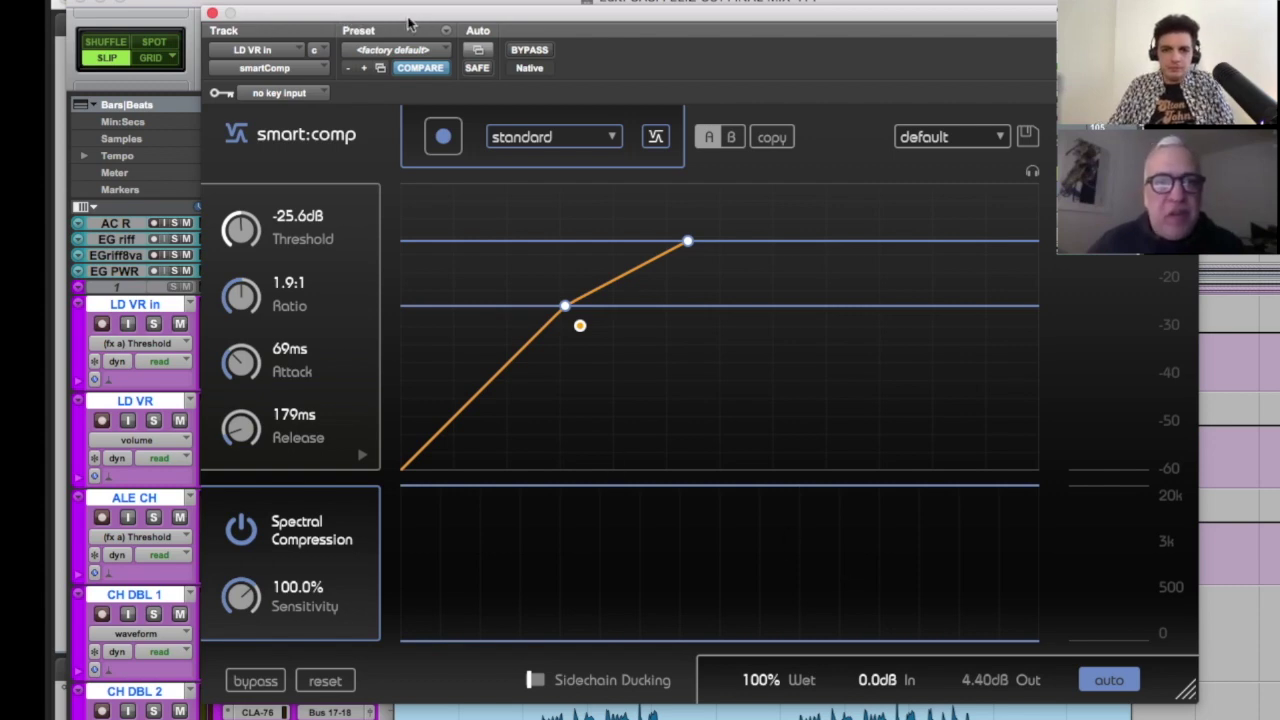
left_click_drag(408, 22, 506, 2)
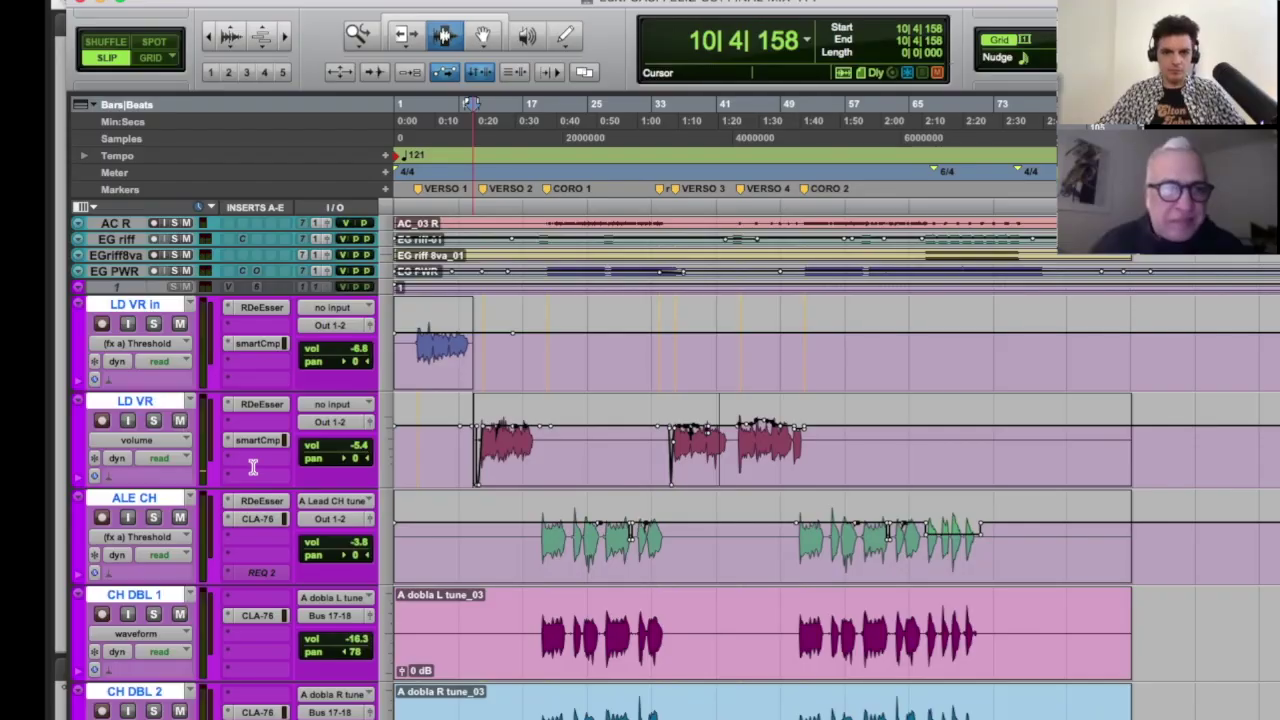
left_click(262, 441)
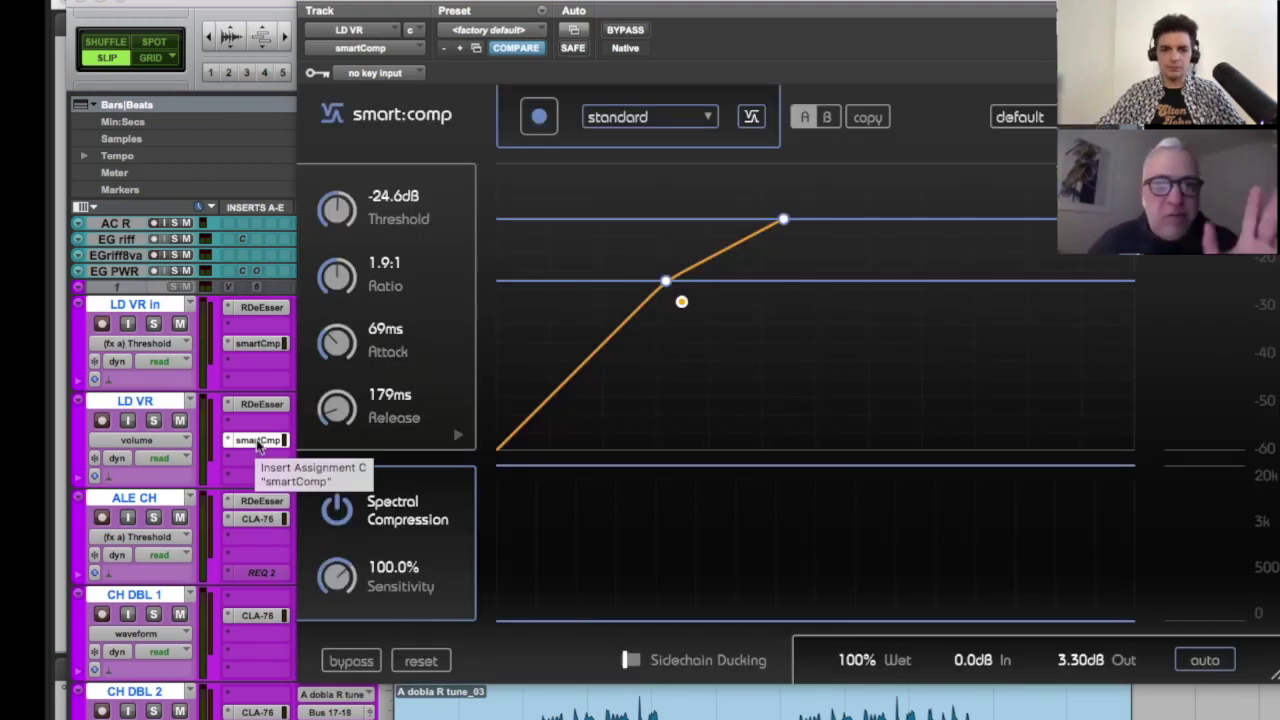
left_click(308, 5)
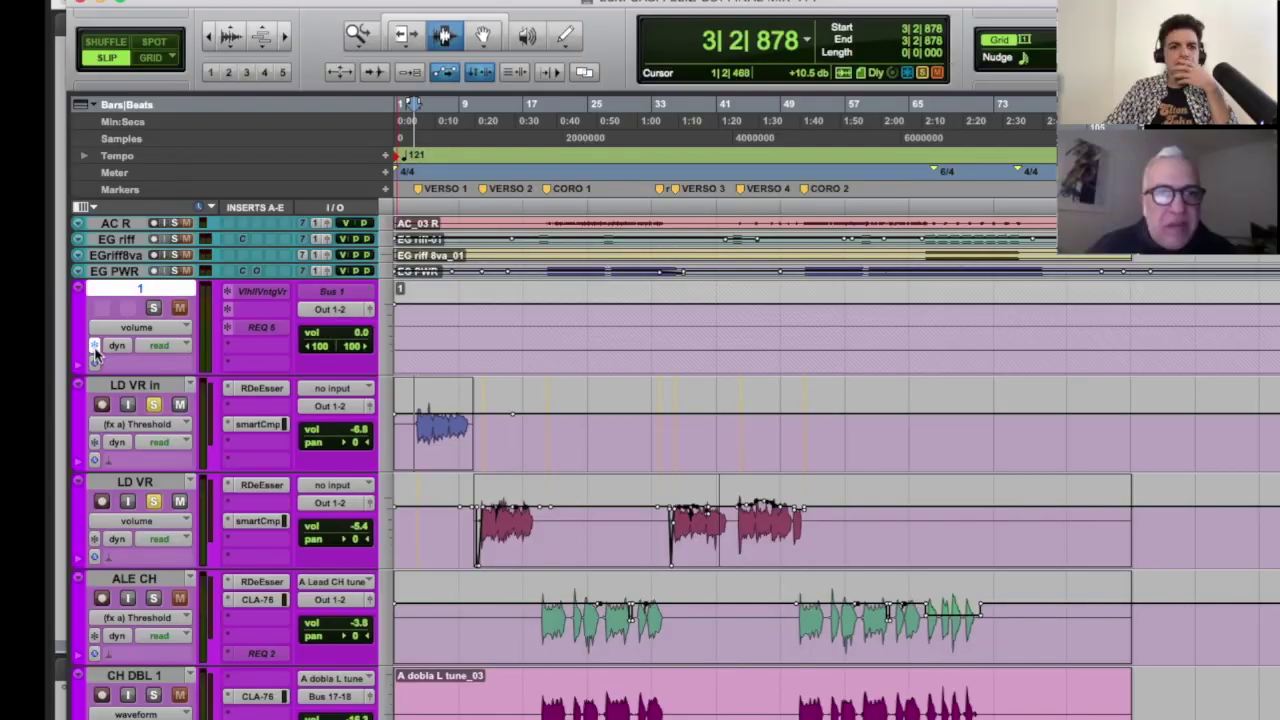
Inspect the ValhallaVintageVerb reverb and the REQ 6 equalizer inserted on aux track 1
scroll(280, 296, "right", 5)
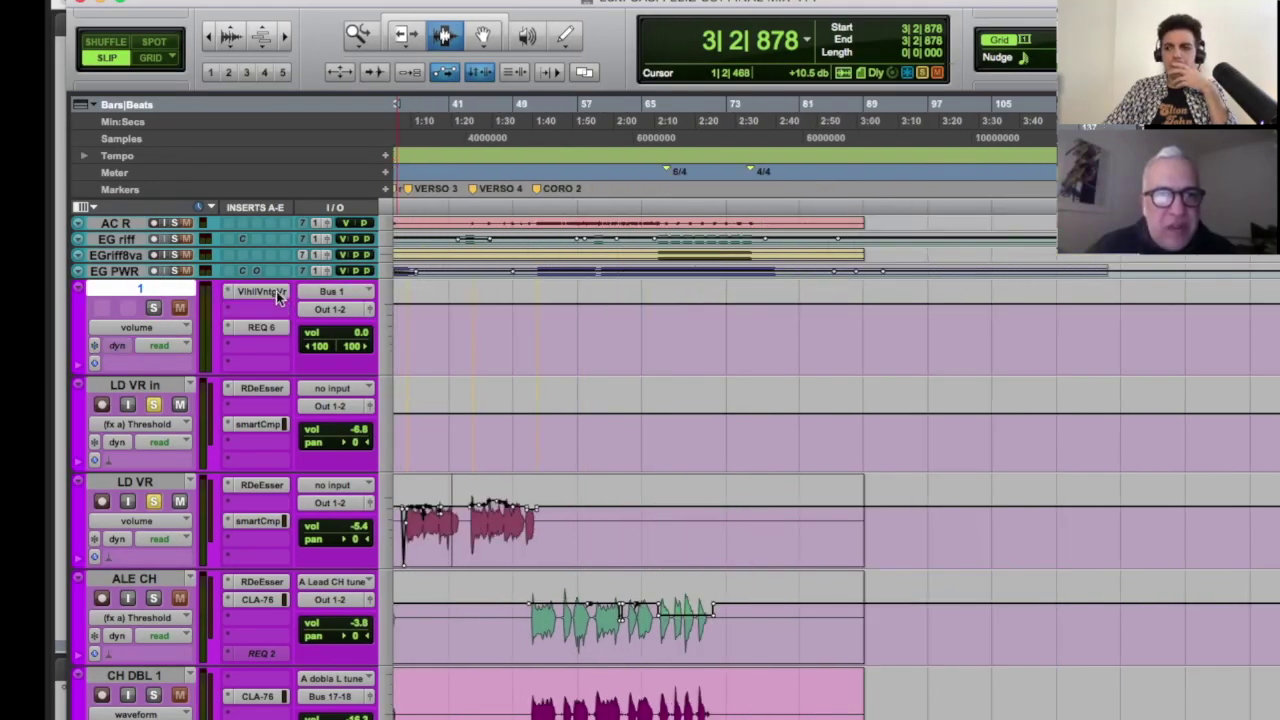
left_click(280, 296)
scroll(800, 500, "left", 5)
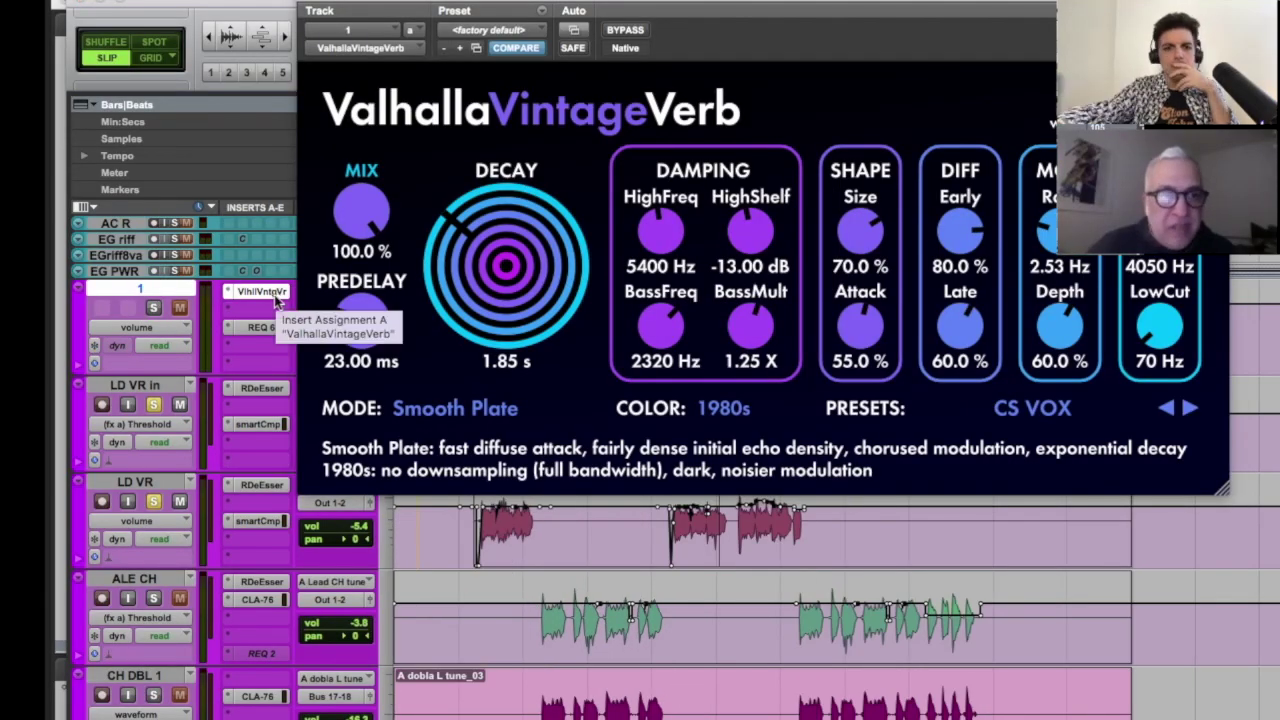
left_click(262, 291)
left_click(258, 327)
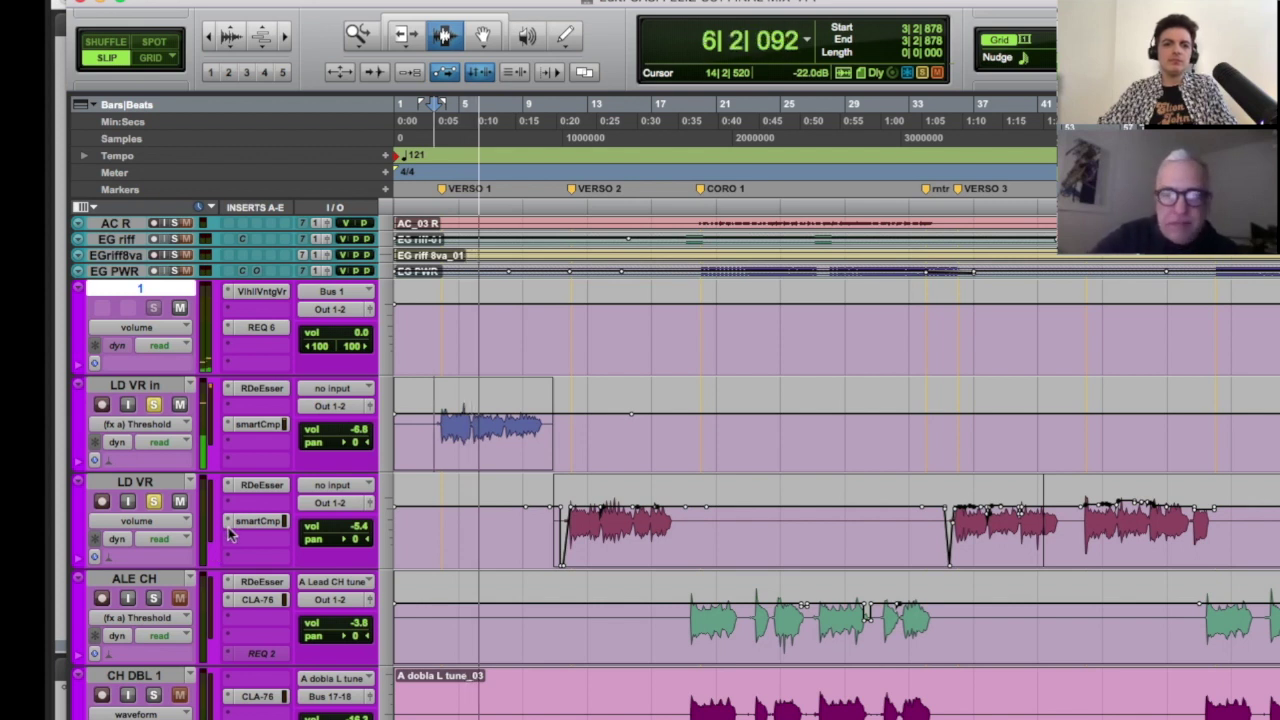
Compare the Bus 1 send levels of LD VR in and LD VR in the mixer during playback
key("super+equal")
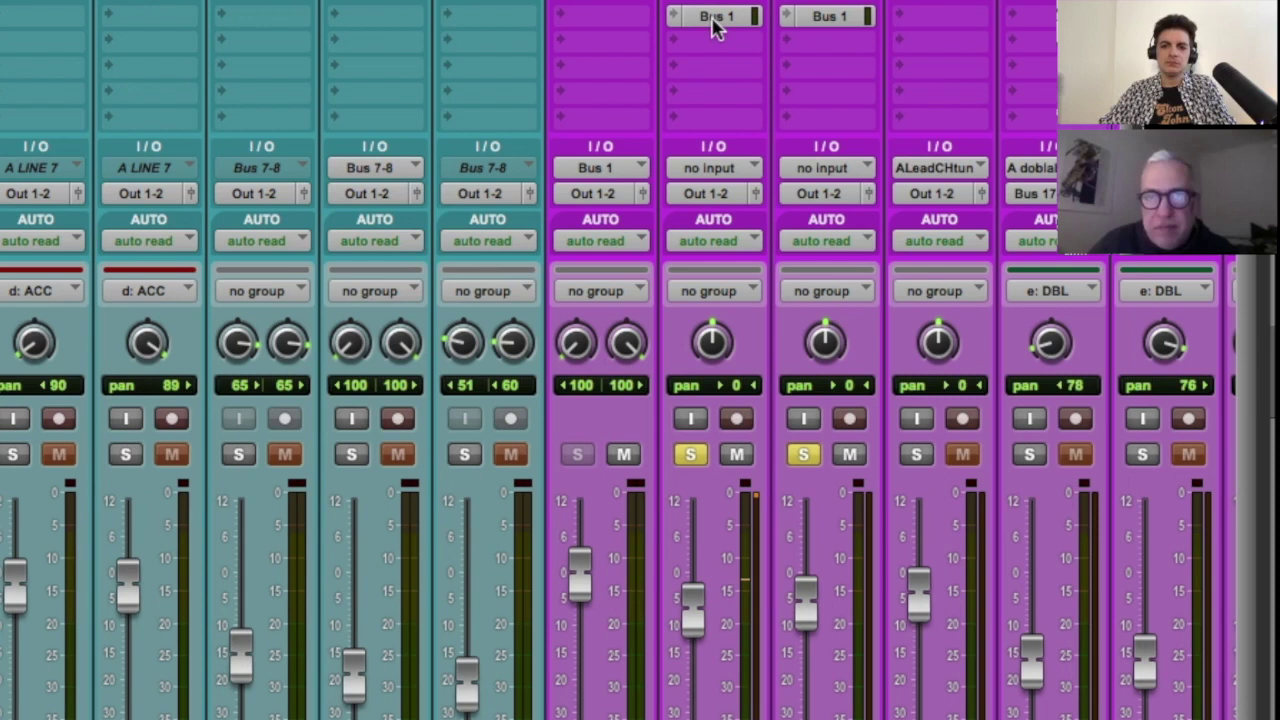
left_click(713, 18)
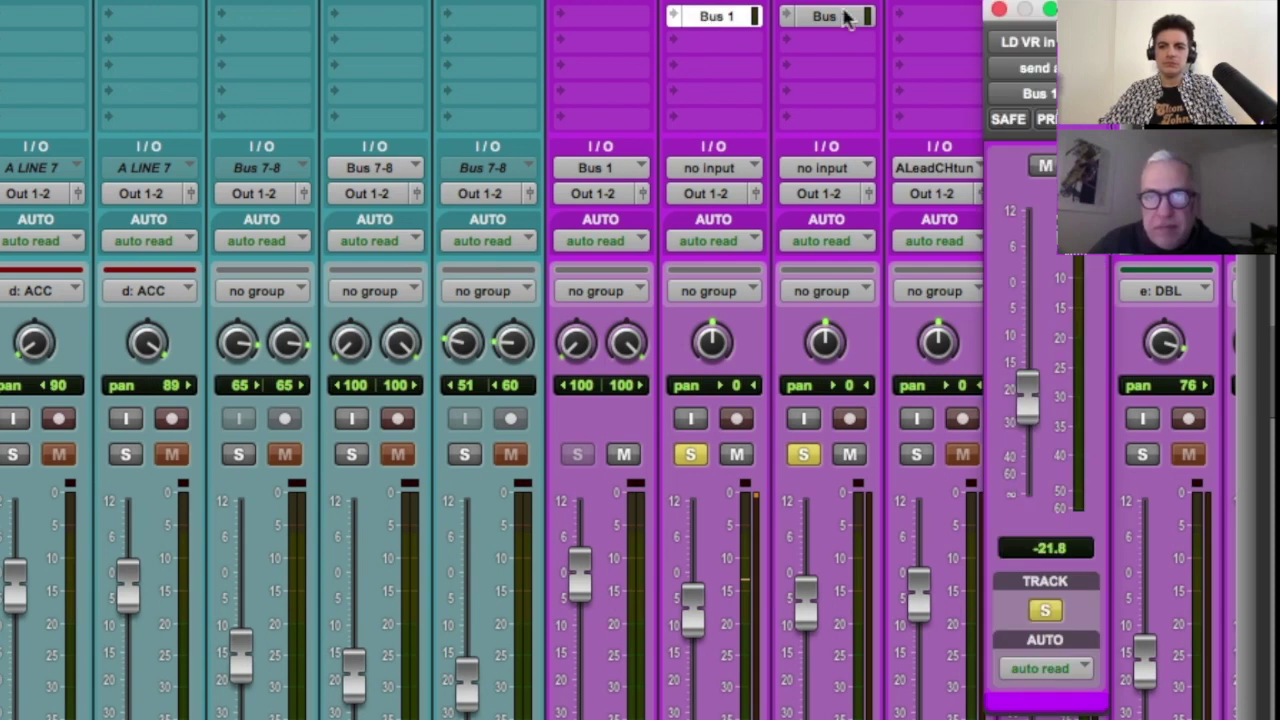
left_click(838, 18)
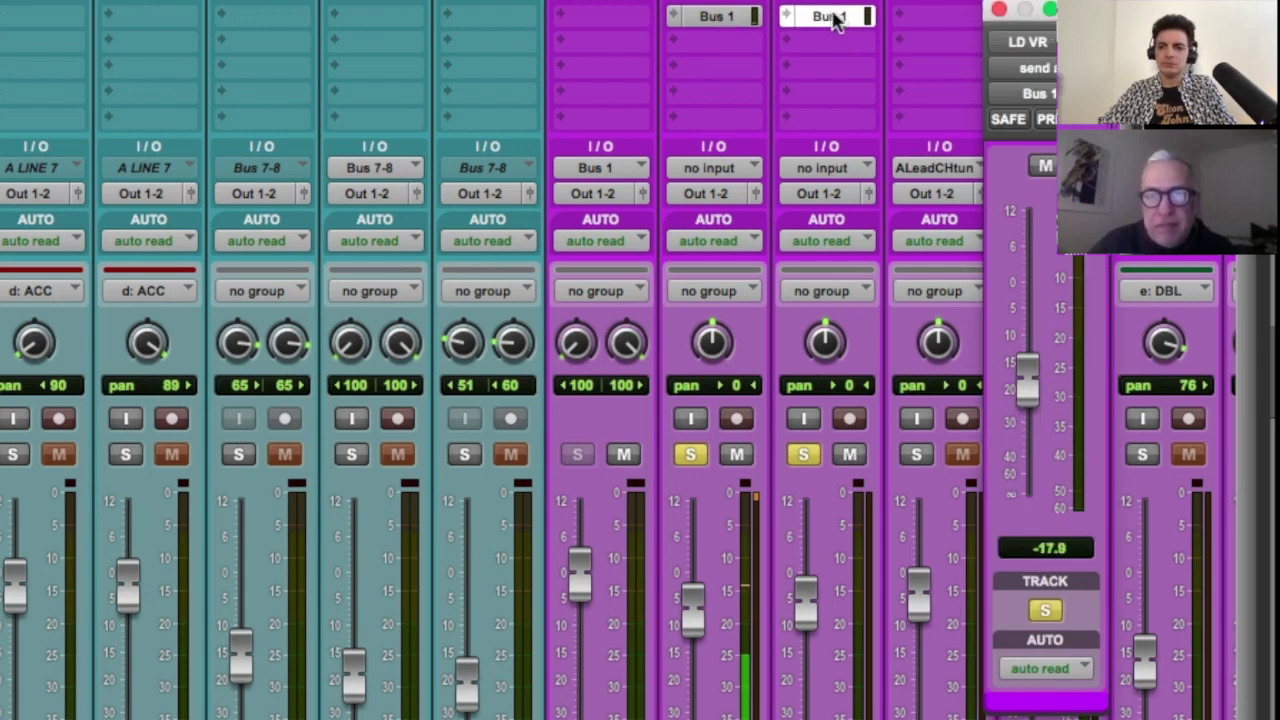
left_click(745, 18)
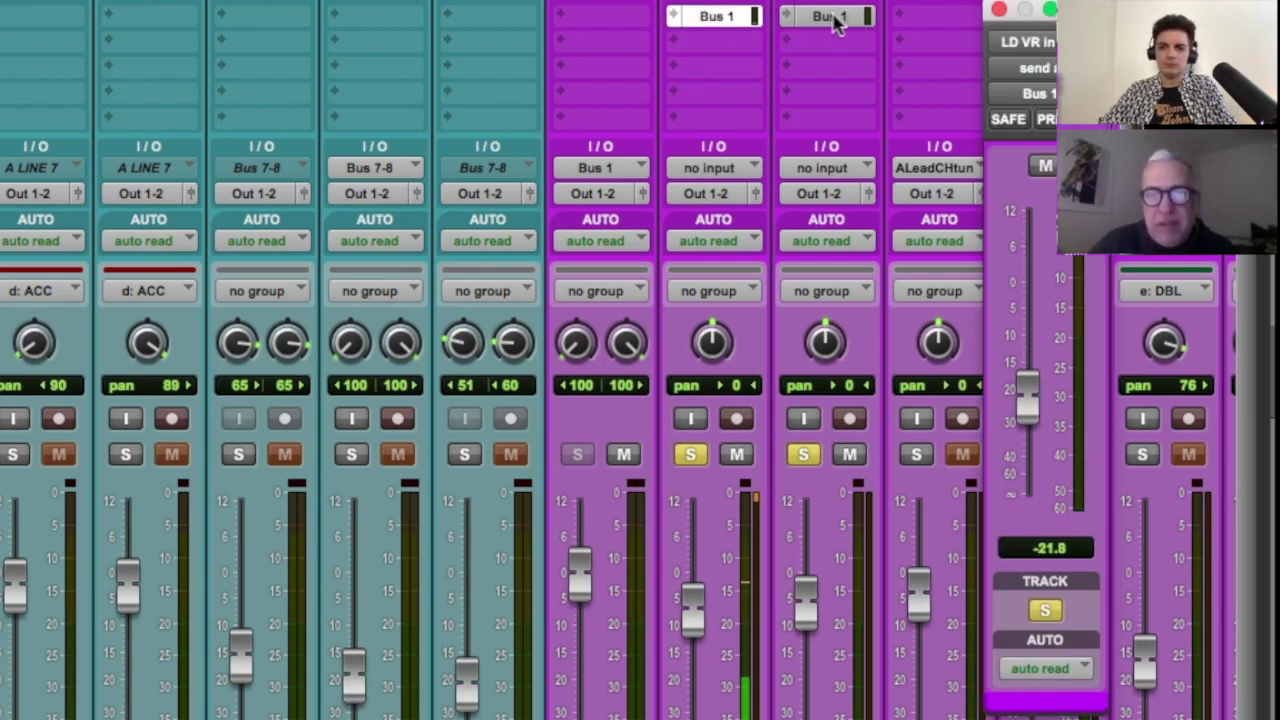
left_click(838, 16)
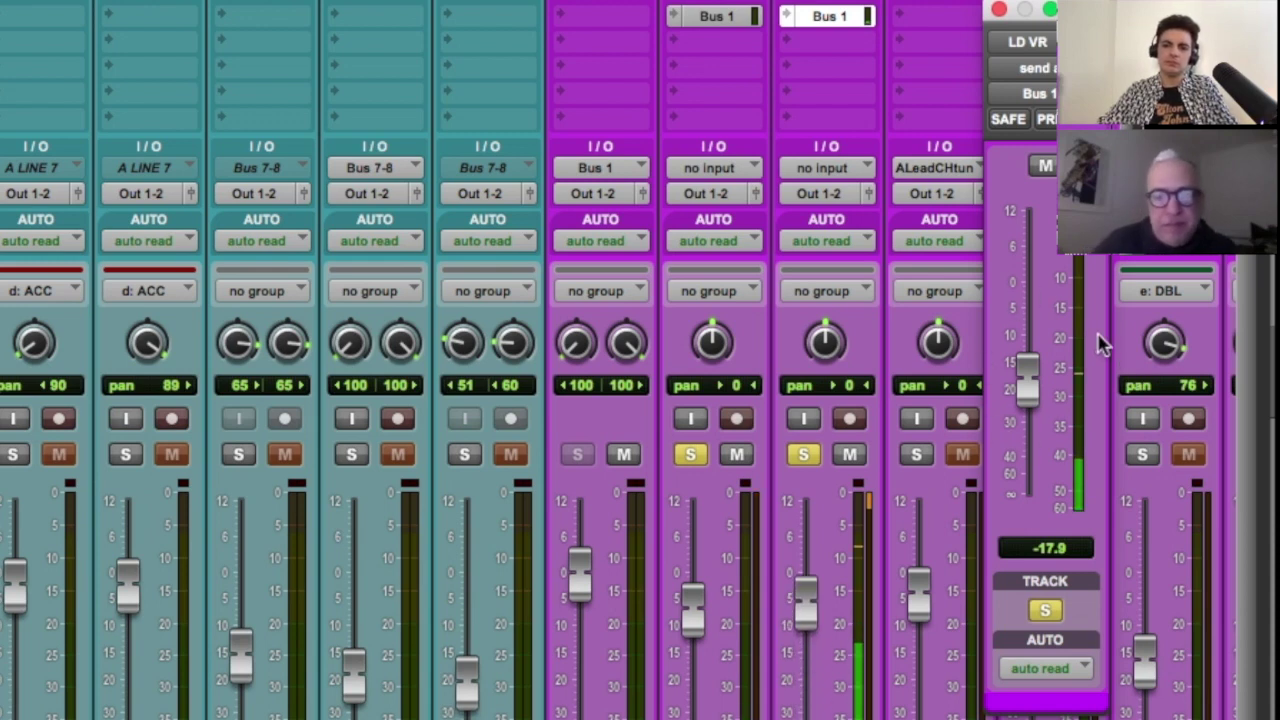
key("super+equal")
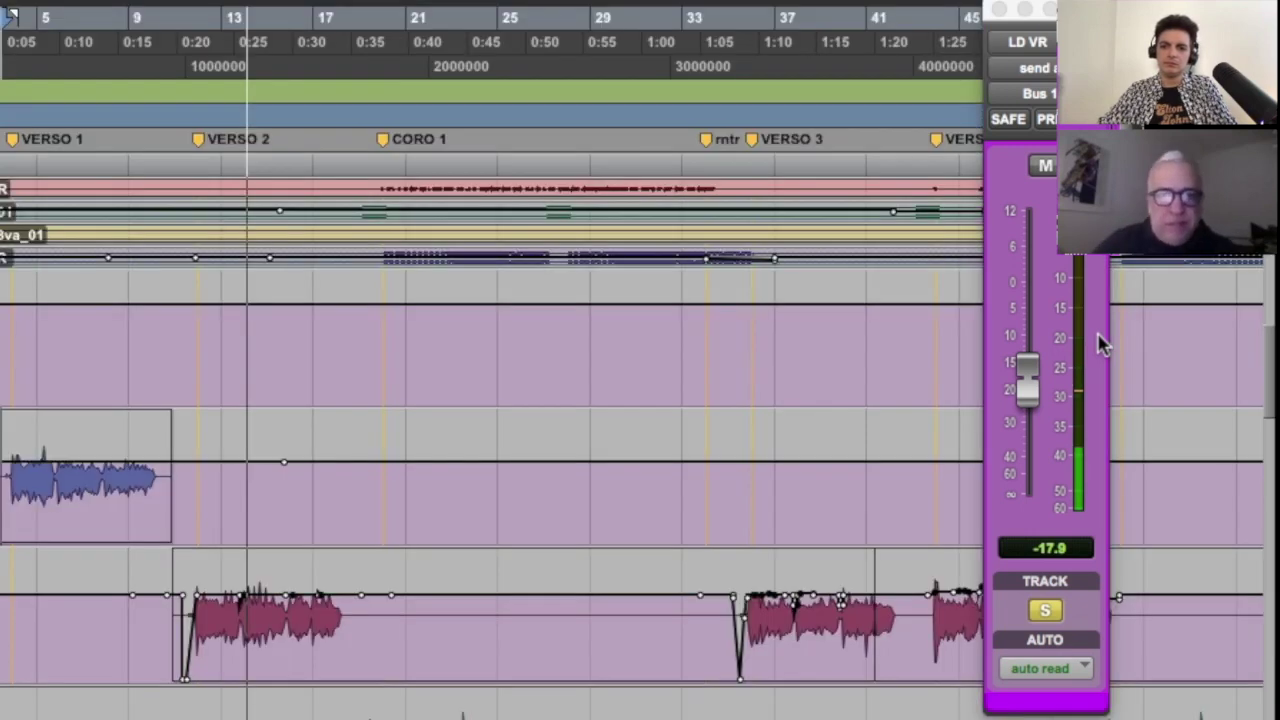
Switch the solo from the verse vocals to ALE CH at the start of CORO 1 and open its CLA-76 compressor
left_click(155, 405)
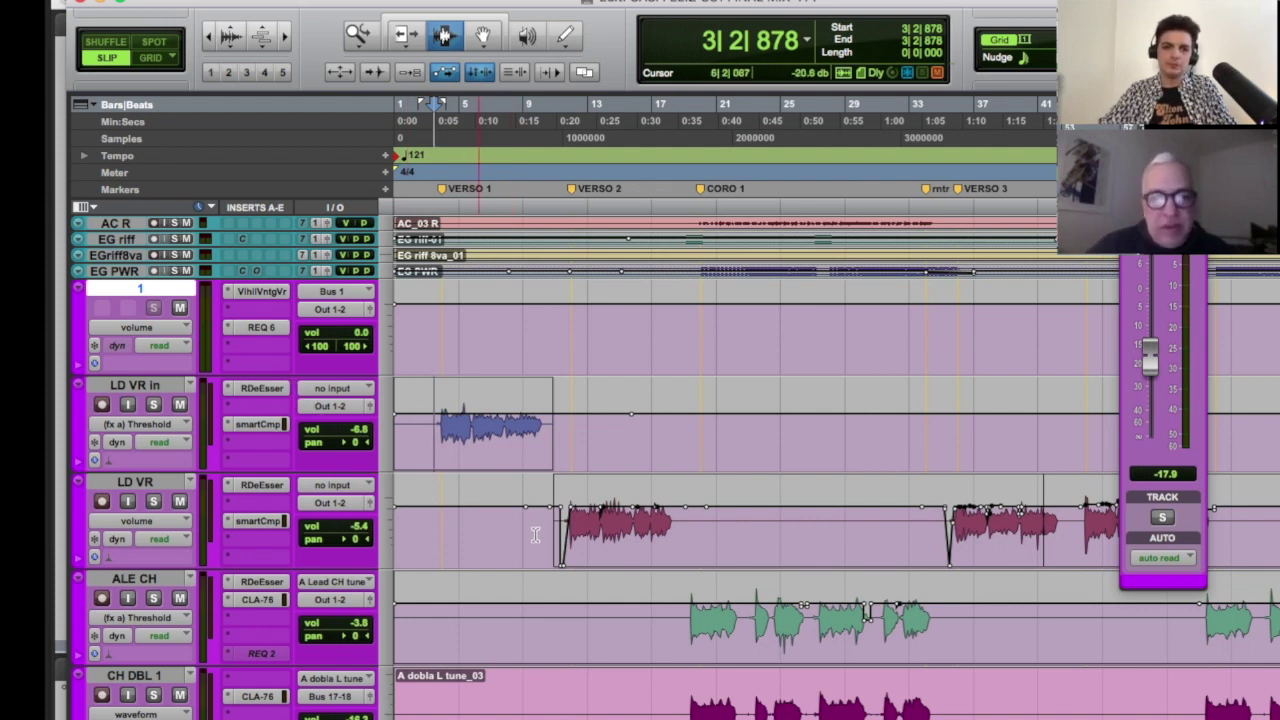
left_click(685, 614)
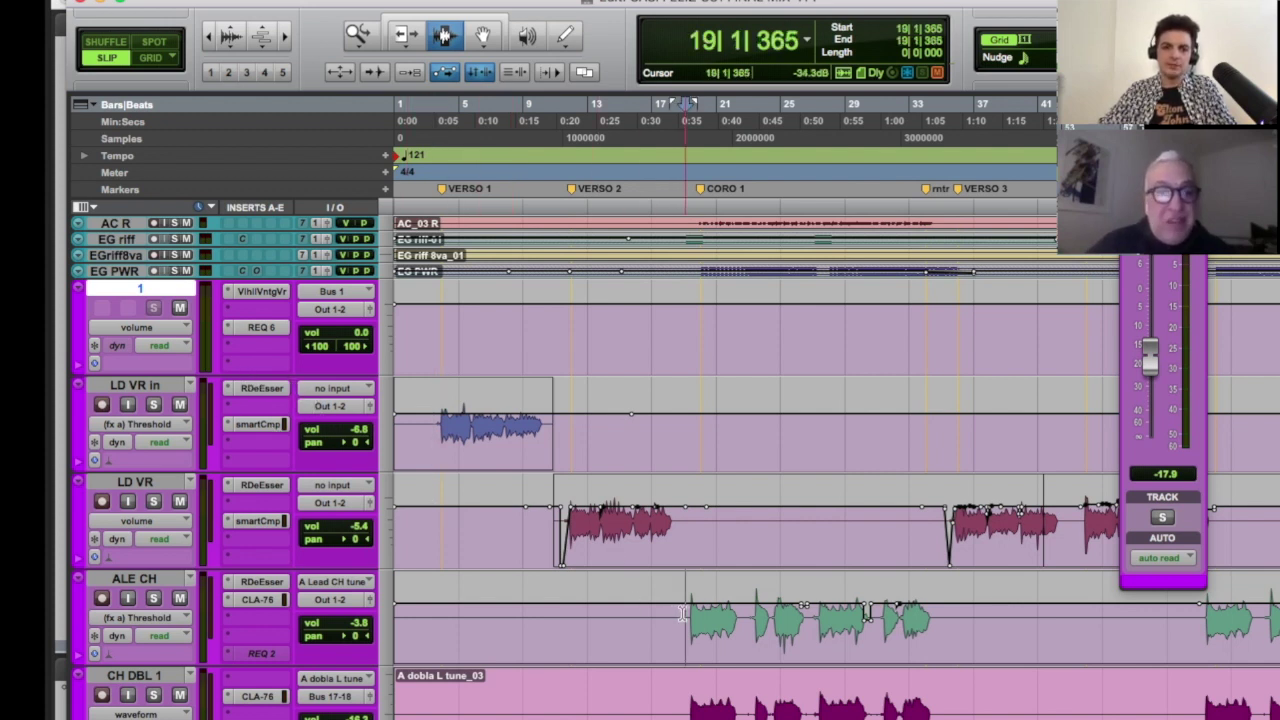
key("super+equal")
left_click(416, 409)
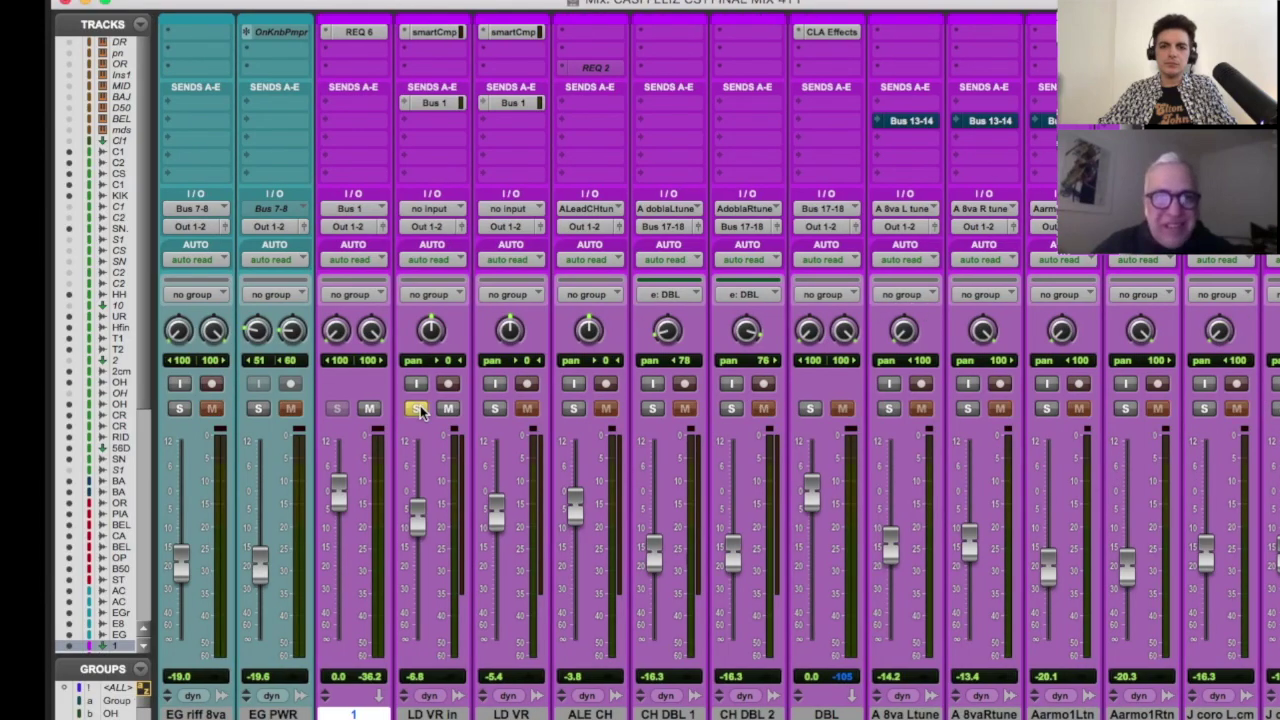
left_click(573, 409)
scroll(573, 217, "up", 2)
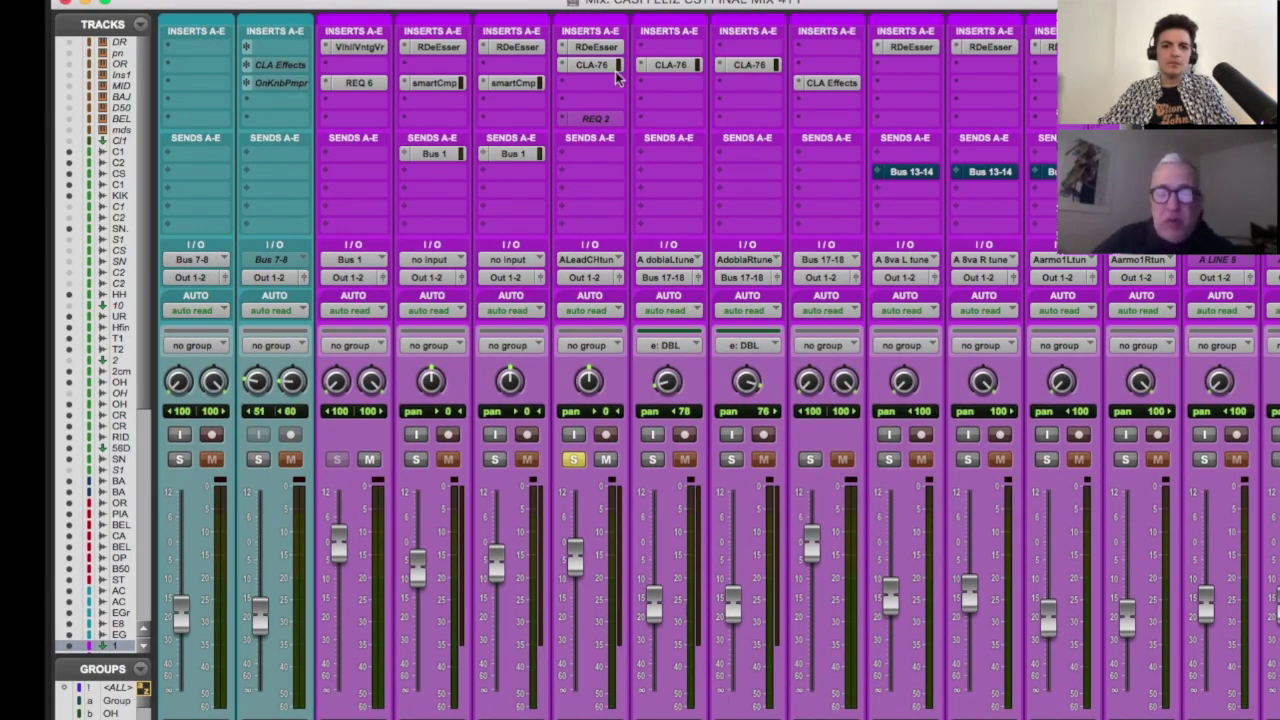
key("super+equal")
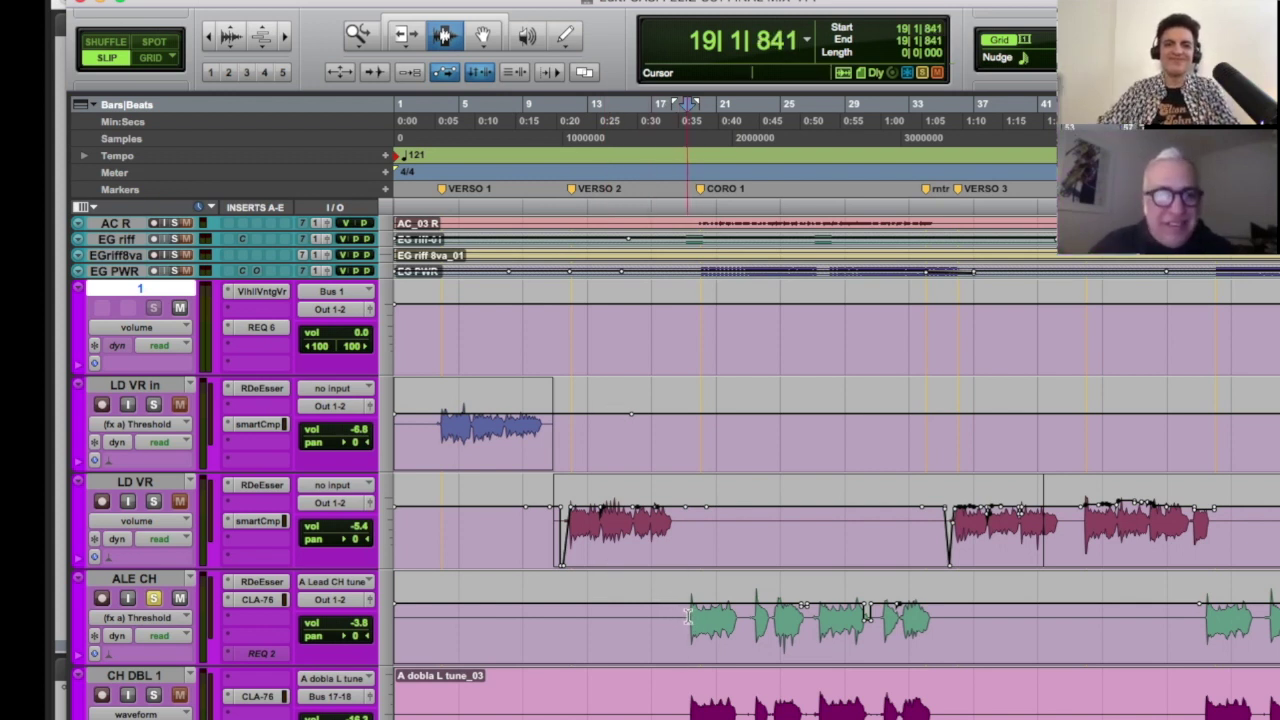
left_click(268, 599)
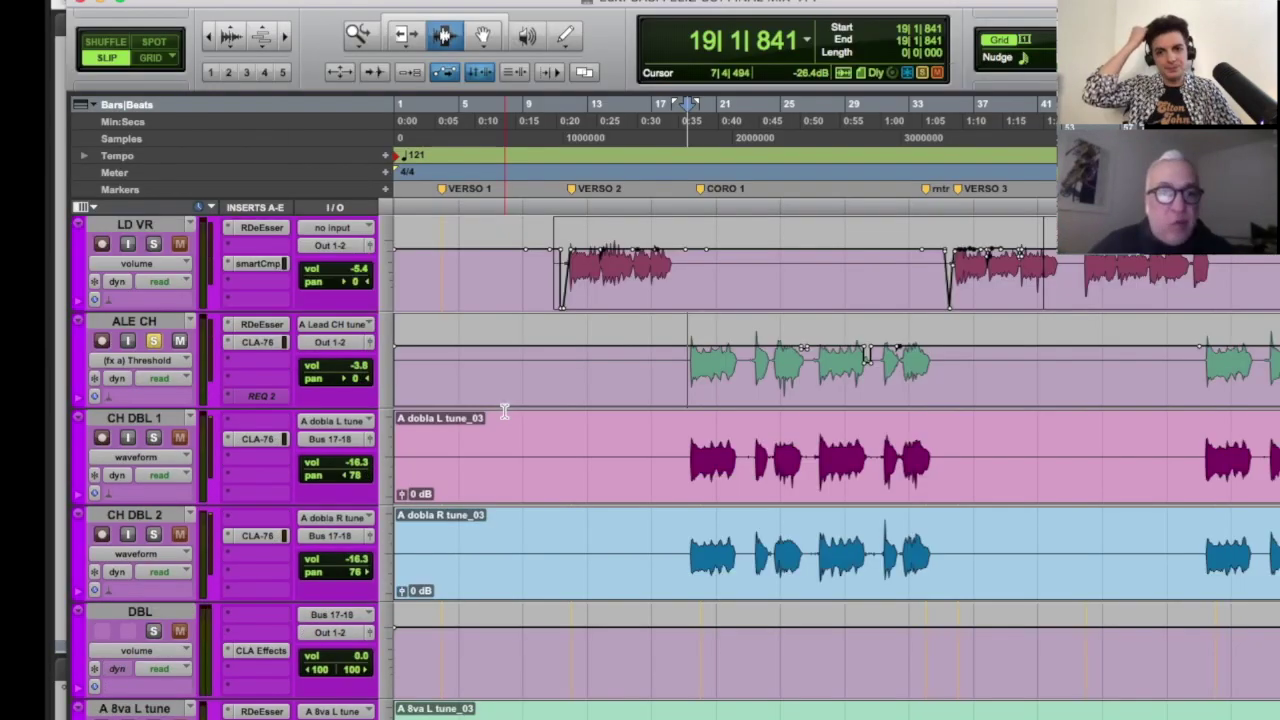
Audition the CH DBL 1 and CH DBL 2 doubles with ALE CH in CORO 1 and open the CLA Effects insert on DBL
scroll(500, 408, "down", 4)
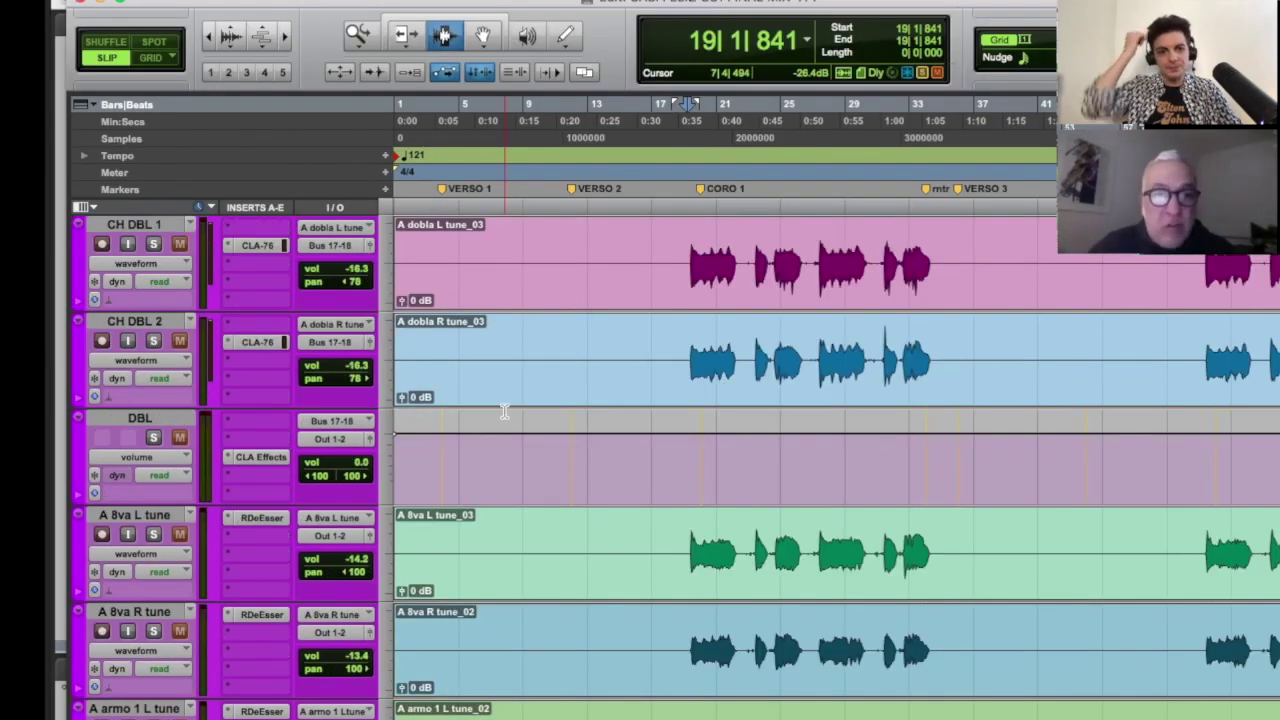
scroll(505, 412, "up", 6)
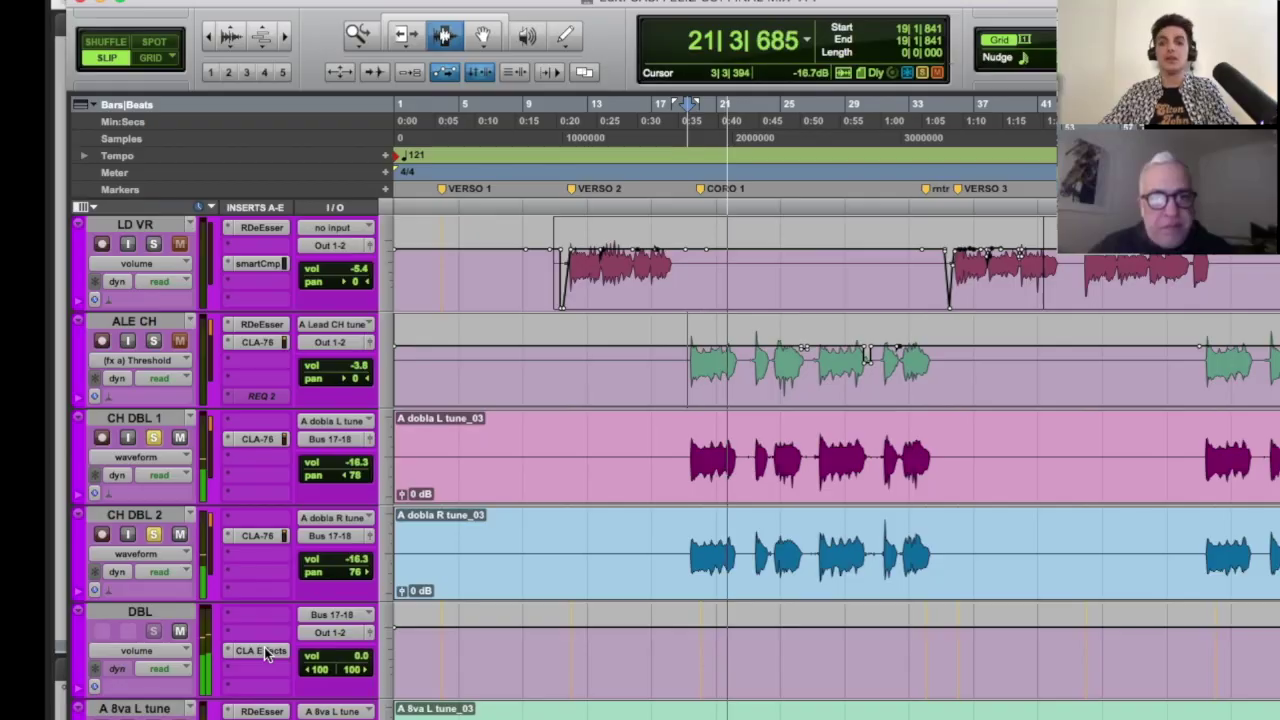
key("space")
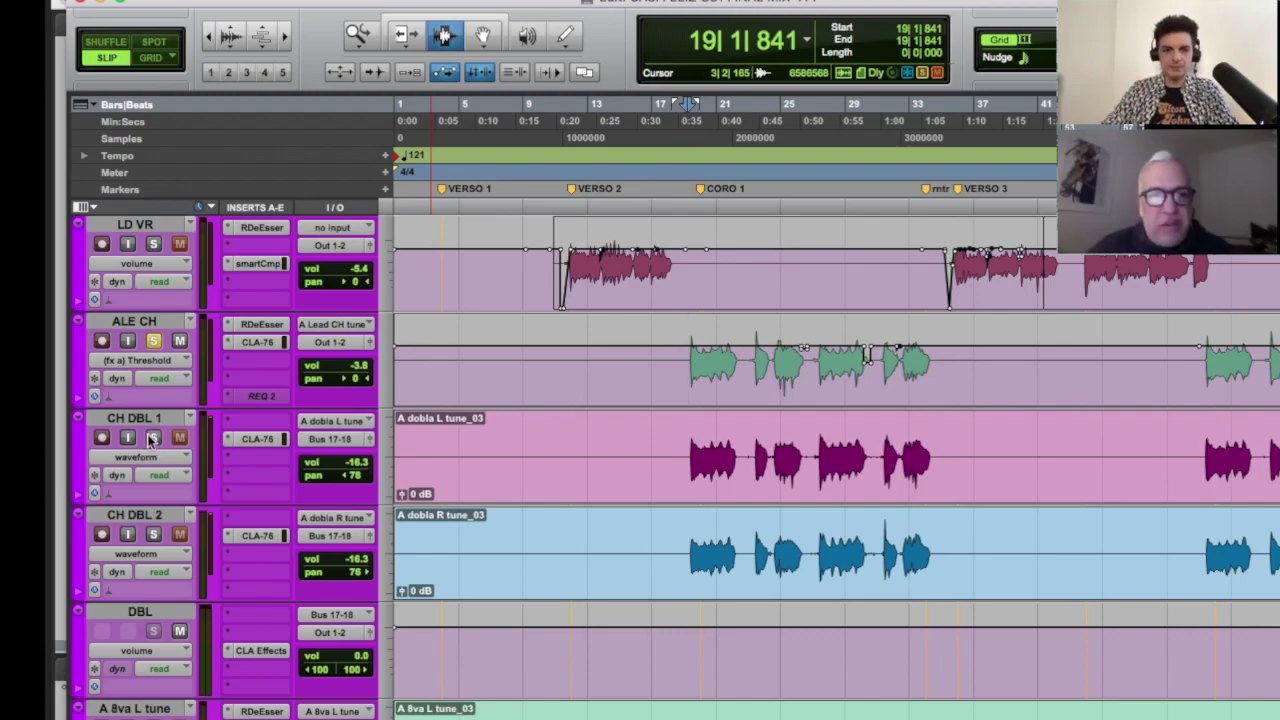
key("space")
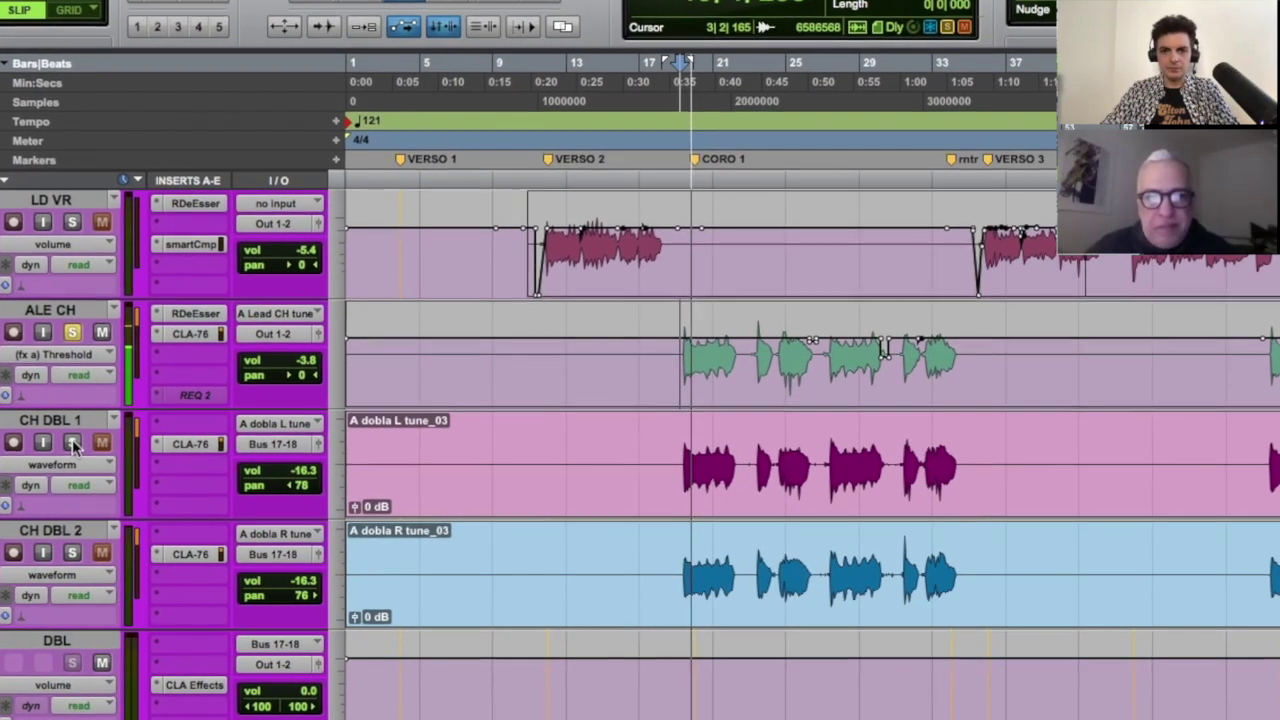
left_click(62, 441)
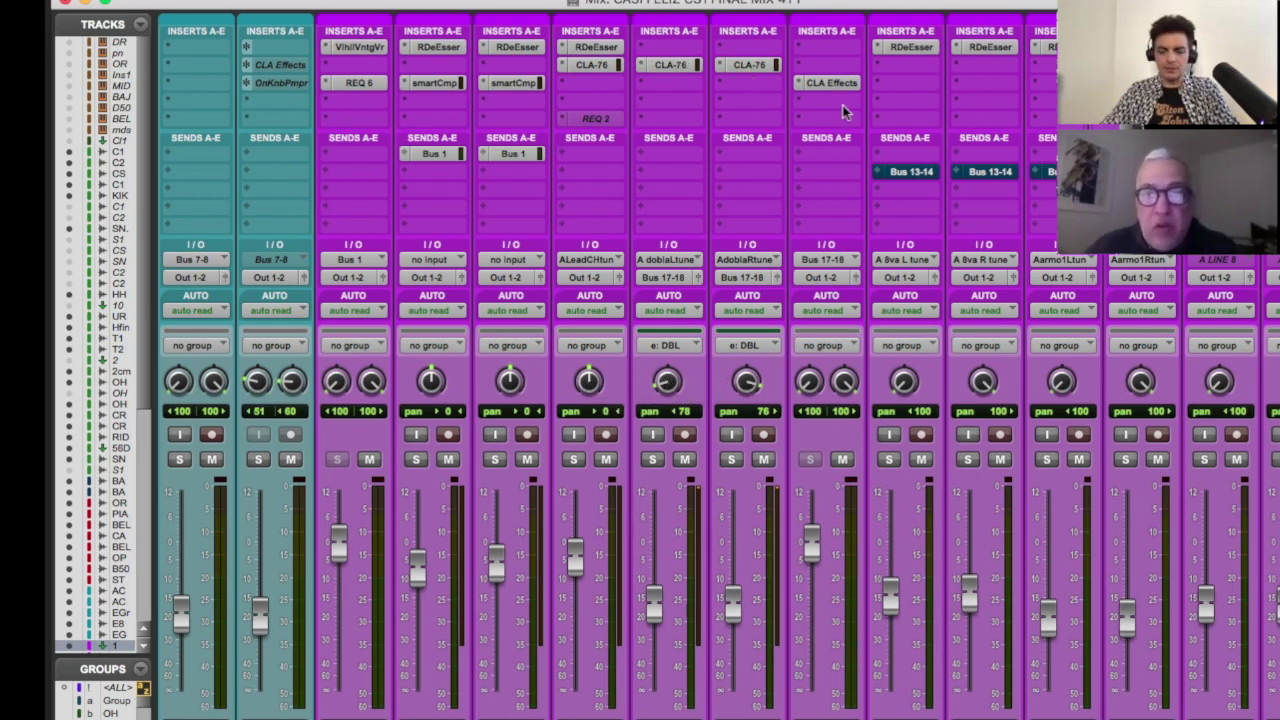
left_click(822, 82)
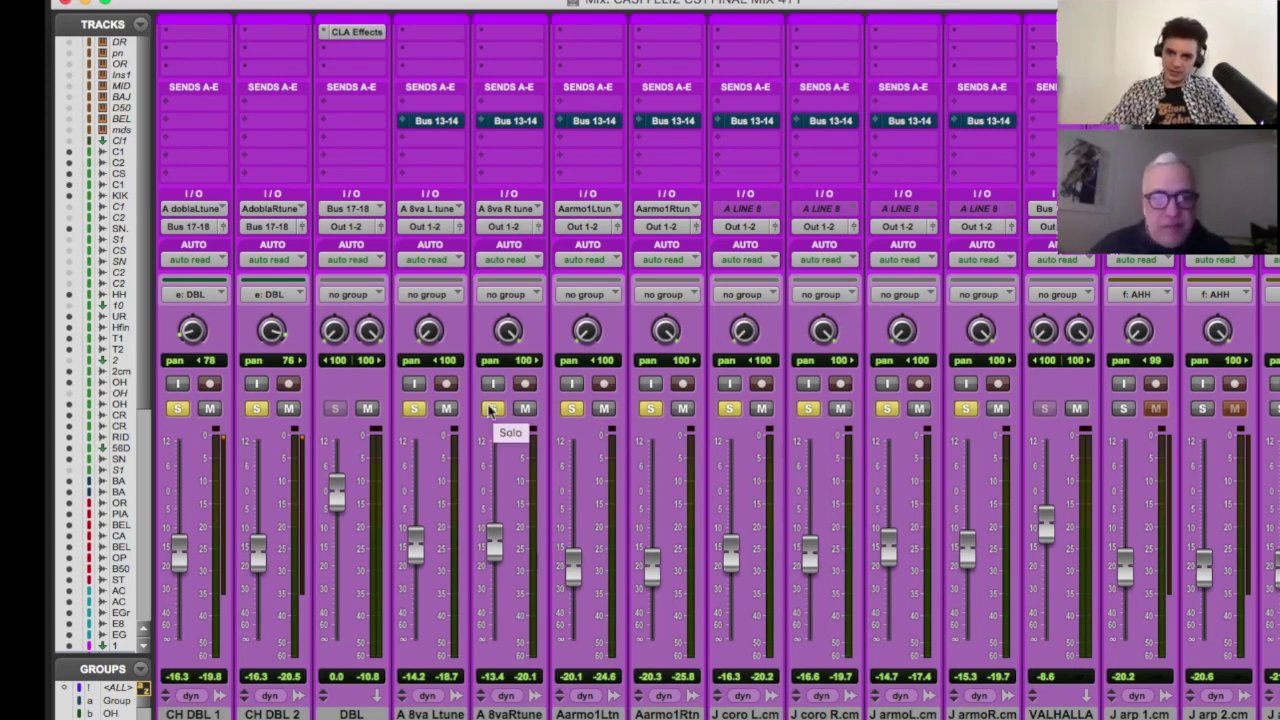
Toggle the solo of the grouped CH DBL doubles to compare the chorus backing vocals with and without them
left_click(257, 410)
scroll(258, 420, "up", 1)
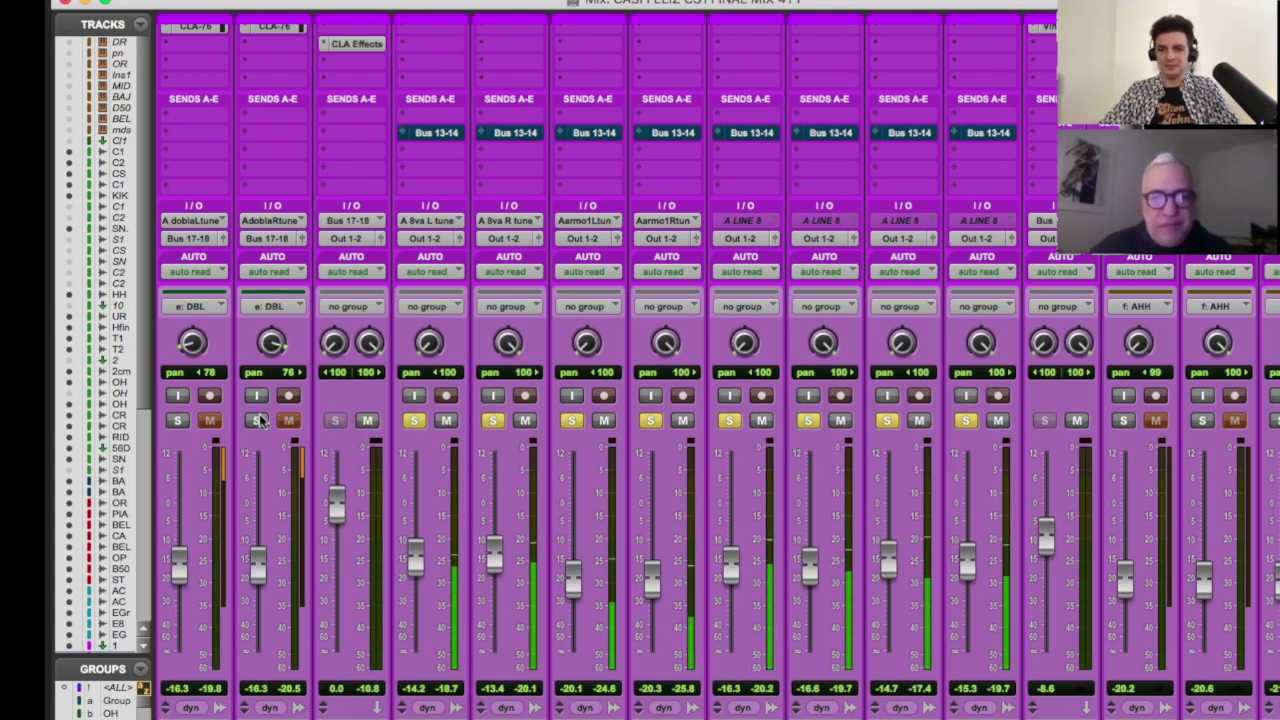
left_click(258, 421)
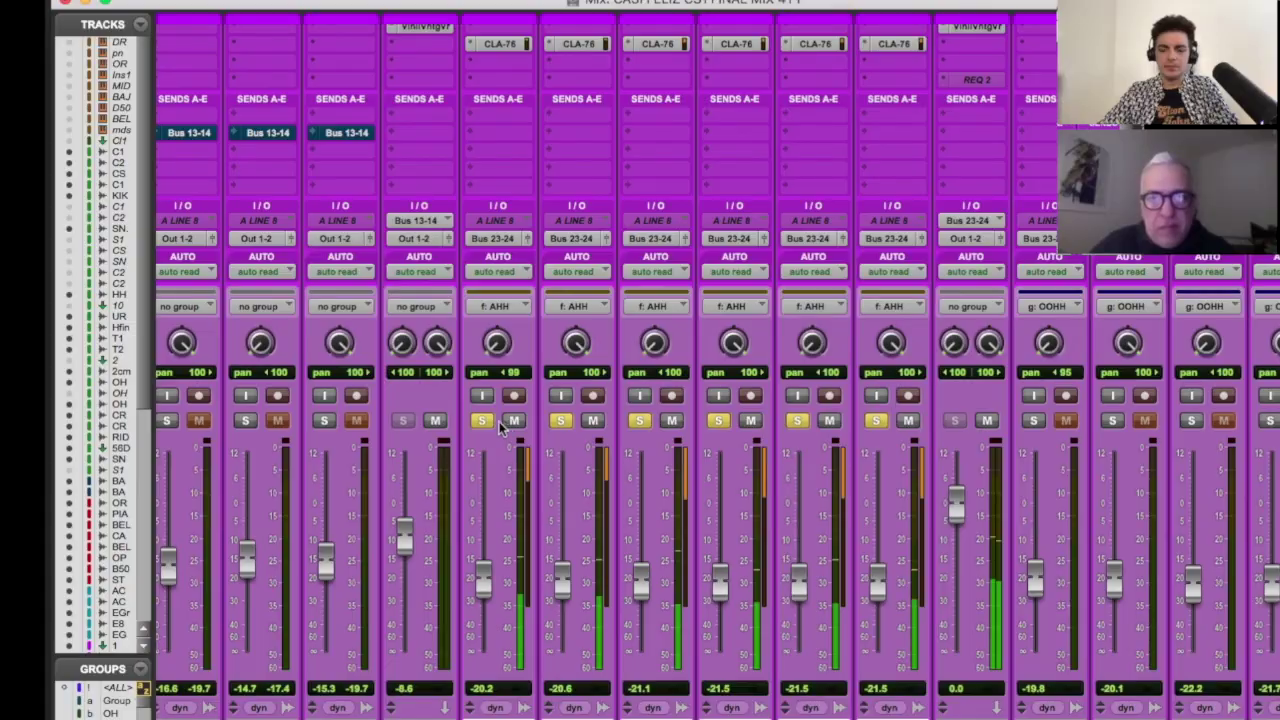
Inspect the ValhallaVintageVerb reverb settings on the AH aux track that receives Bus 23-24
scroll(572, 410, "up", 2)
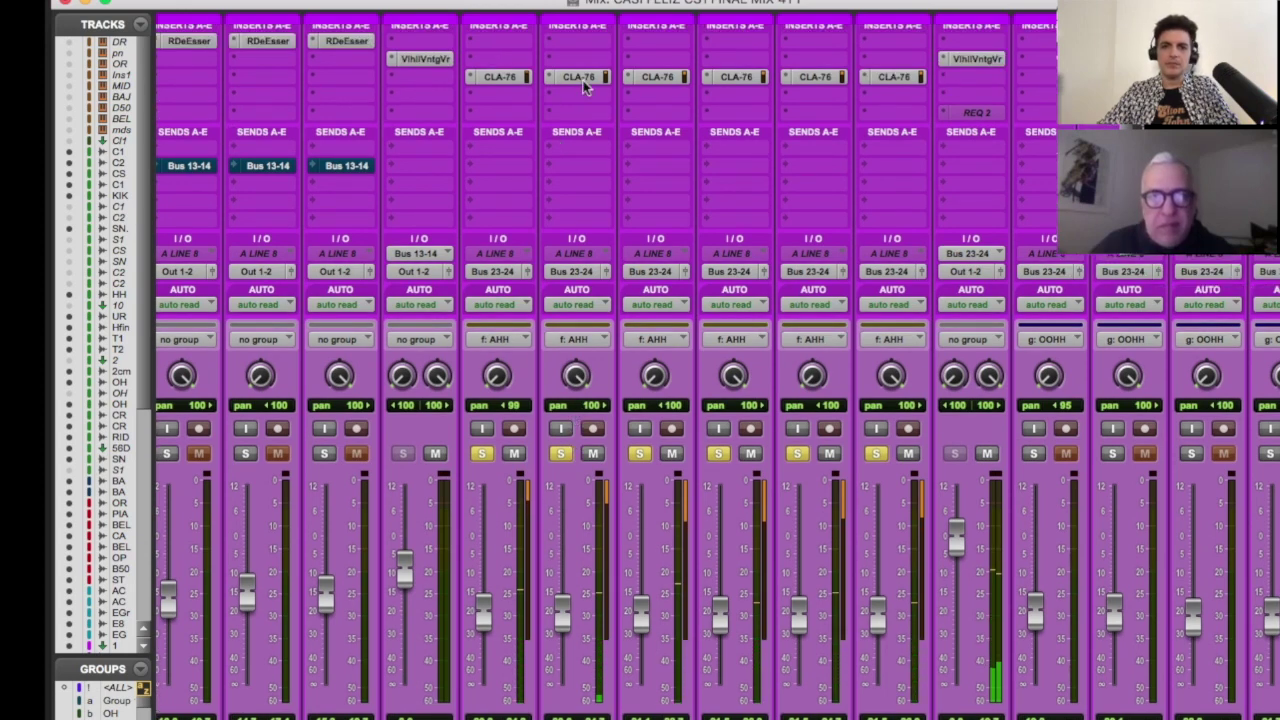
left_click(976, 56)
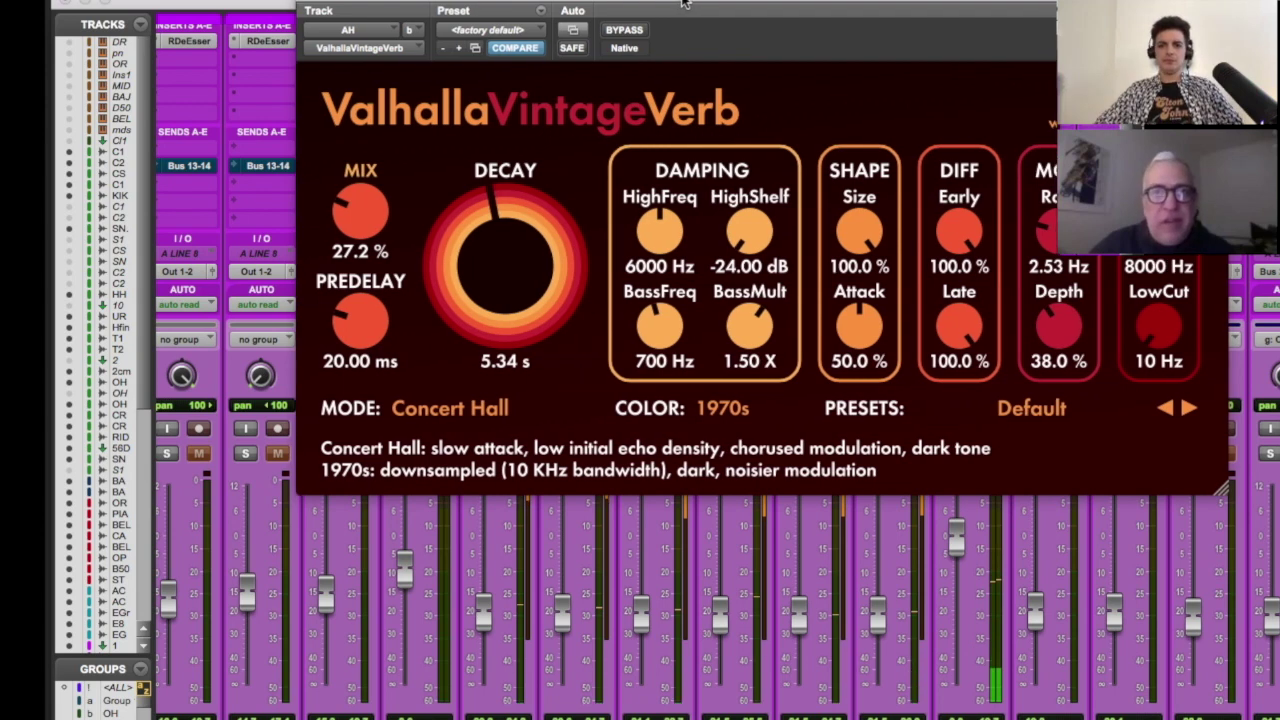
left_click_drag(683, 9, 629, 9)
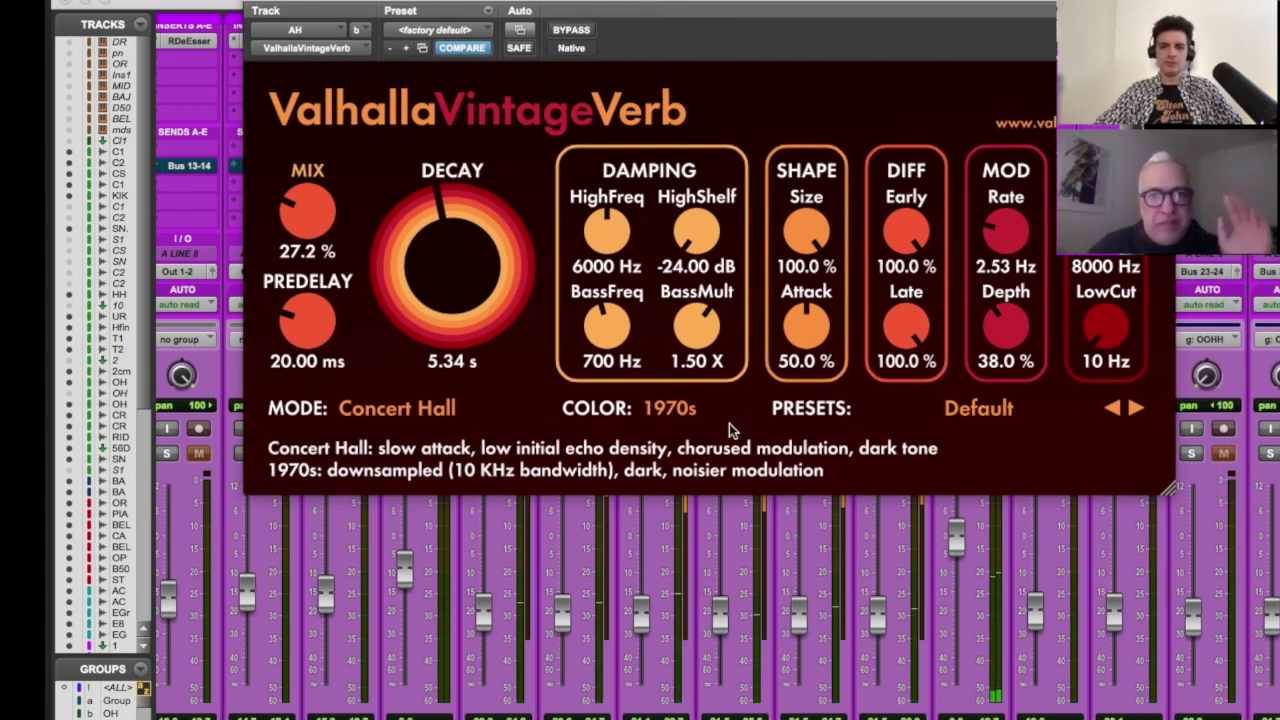
left_click(258, 5)
Play the mix through the C4 multiband processor on the MM master track to audition its effect
scroll(1190, 290, "left", 5)
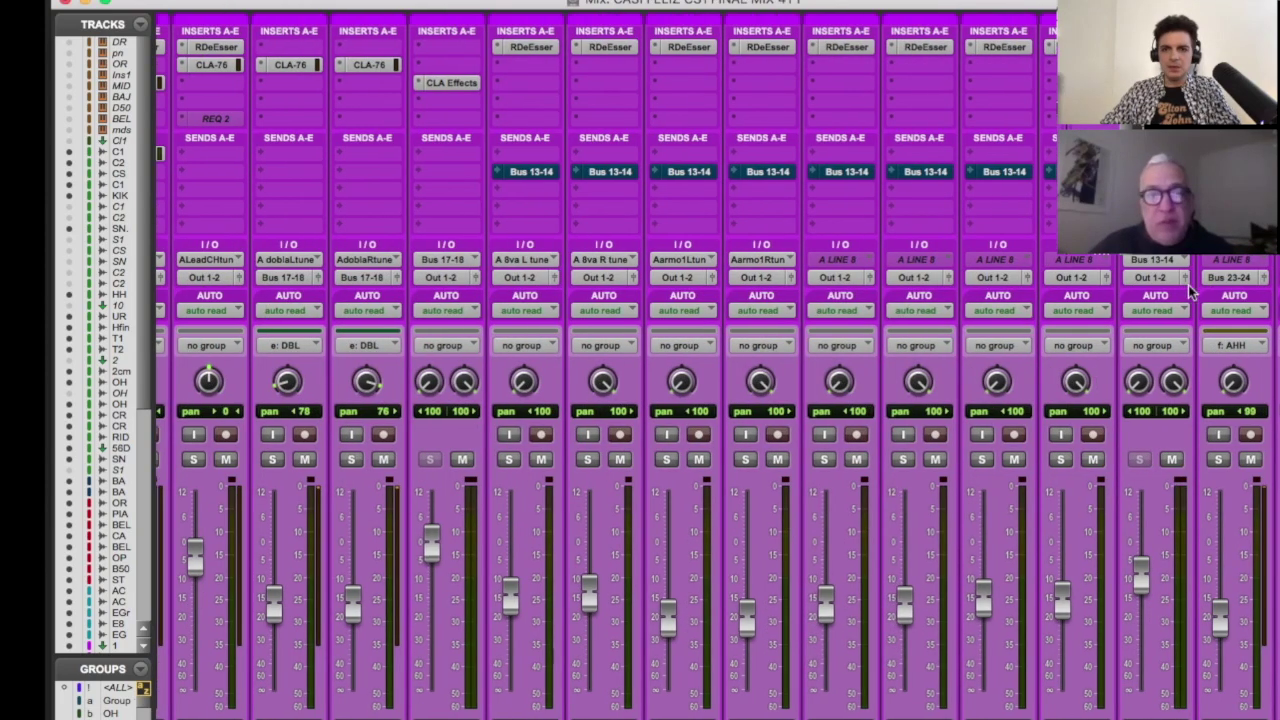
scroll(1190, 290, "left", 2)
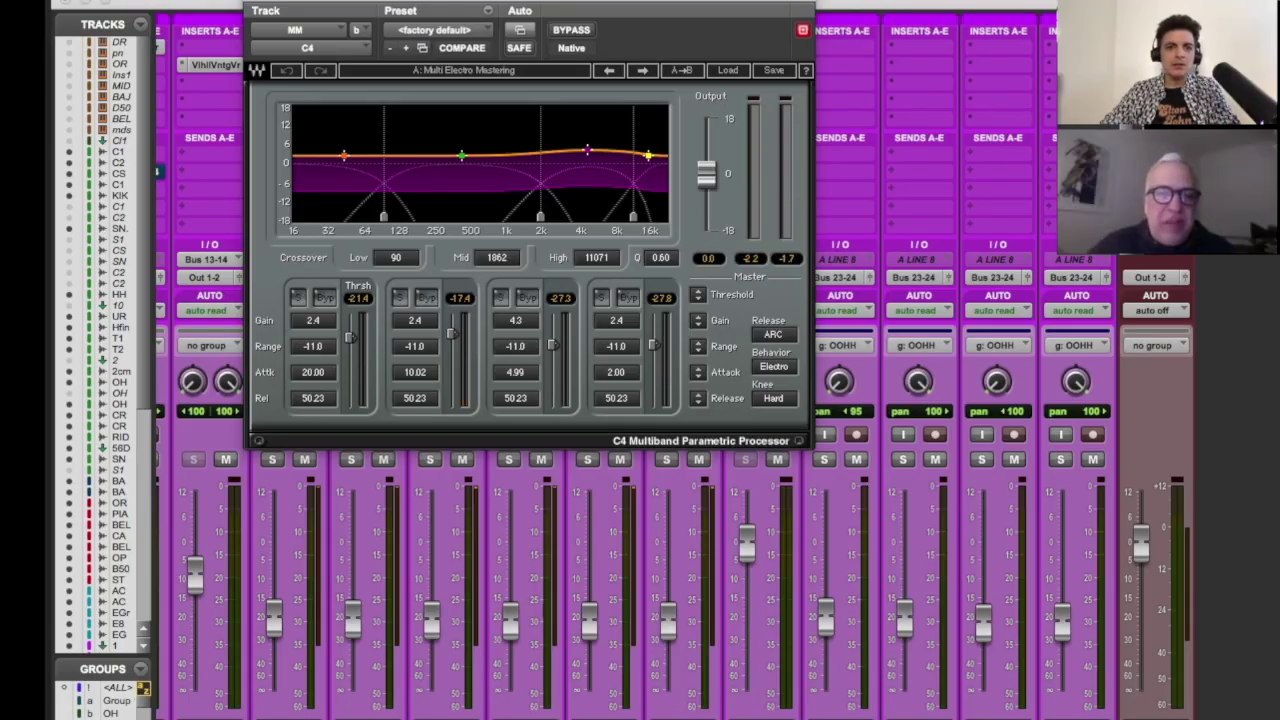
key("space")
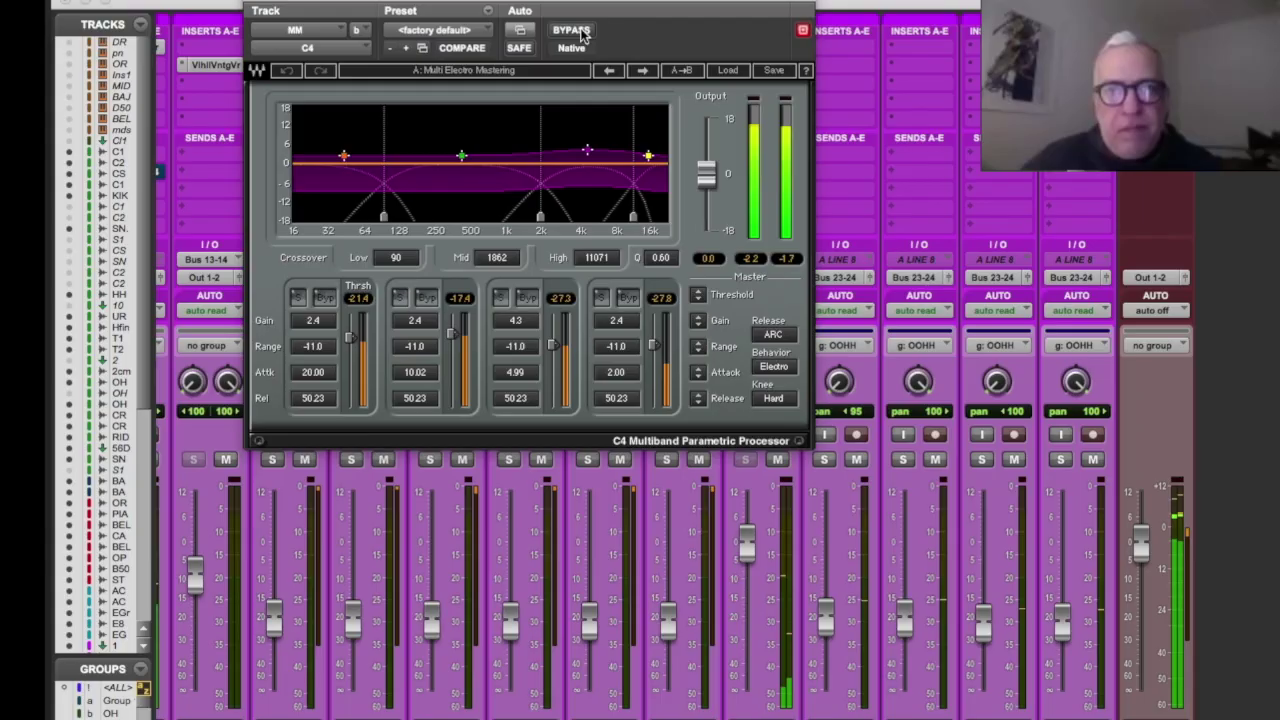
Compare the mix with the C4 multiband processor on the MM master track bypassed and active, and close the plug-in
left_click(571, 30)
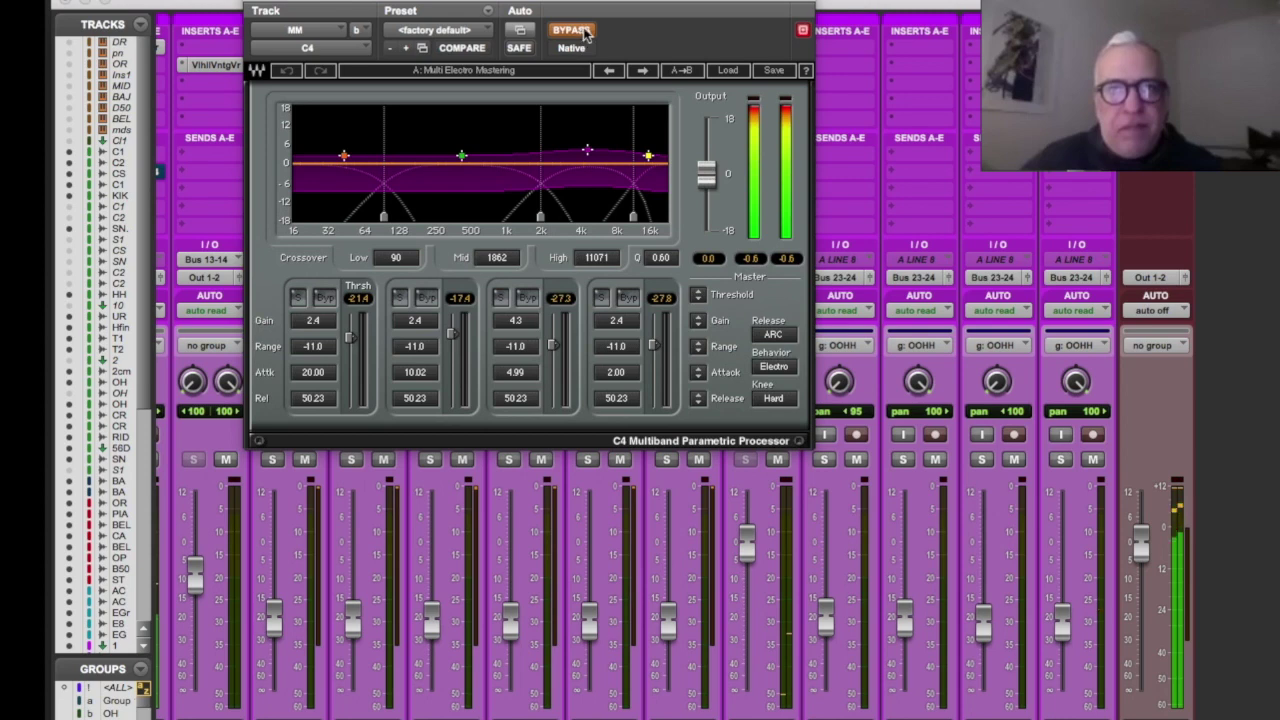
left_click(585, 31)
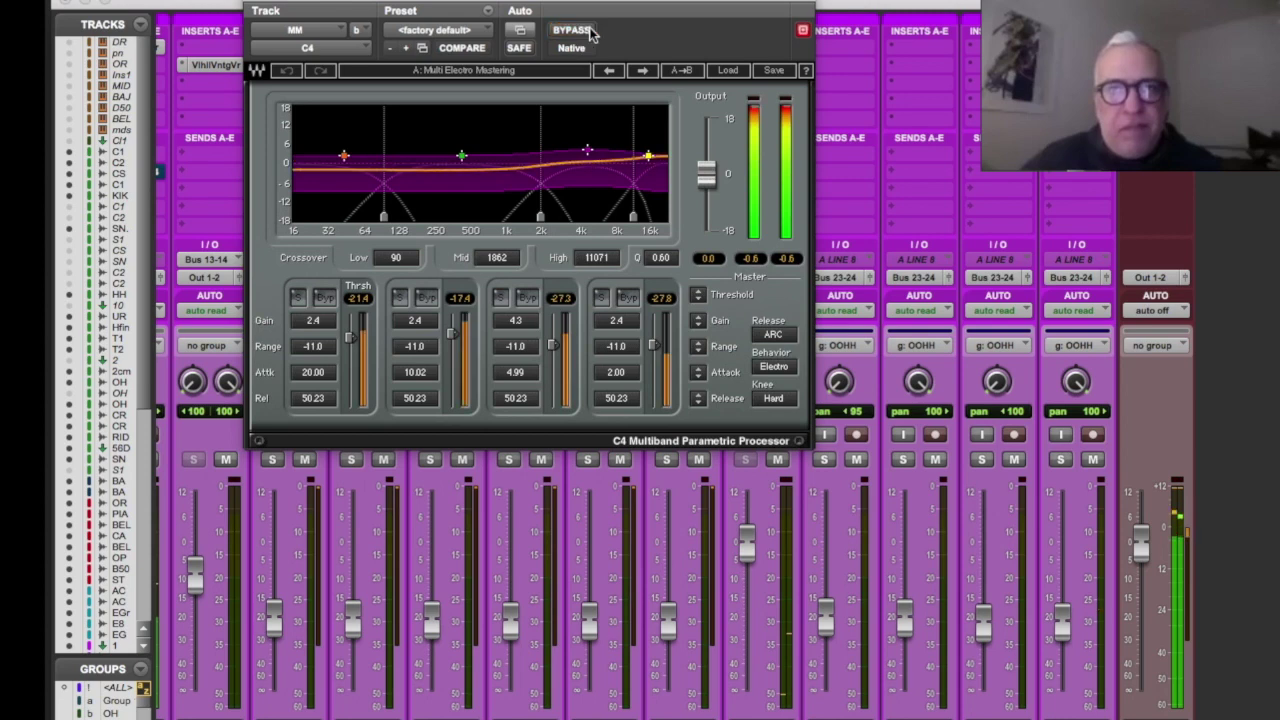
left_click(258, 4)
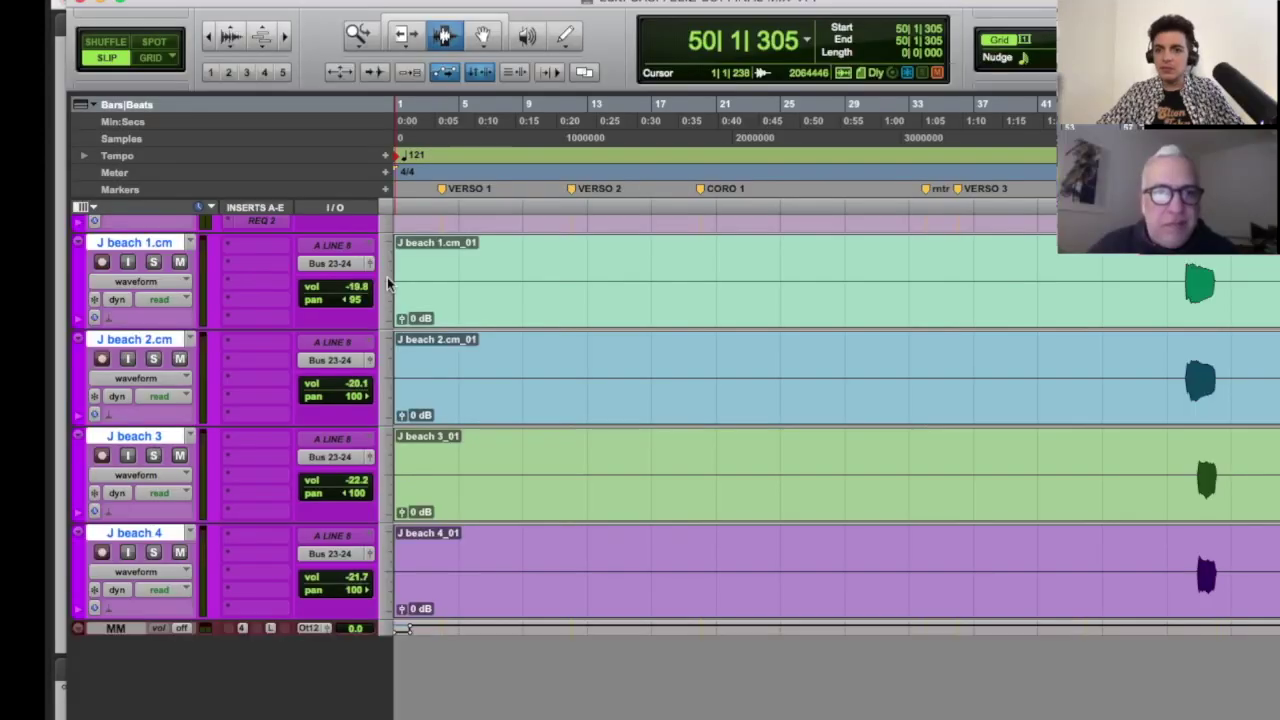
Shrink all track heights and fit the whole song in the timeline to review the arrangement, and check the Mix window before returning to Edit
right_click(420, 245)
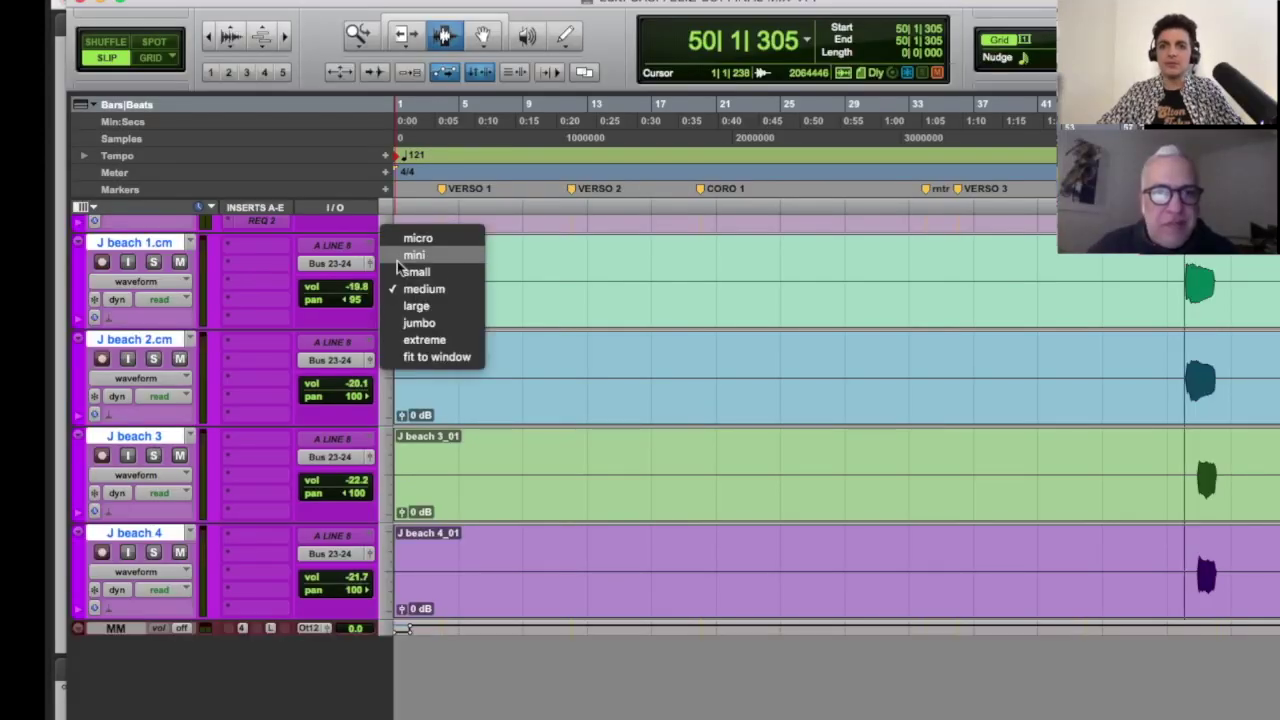
key("Escape")
key("ctrl+alt+Down")
key("ctrl+alt+Down")
key("ctrl+alt+Down")
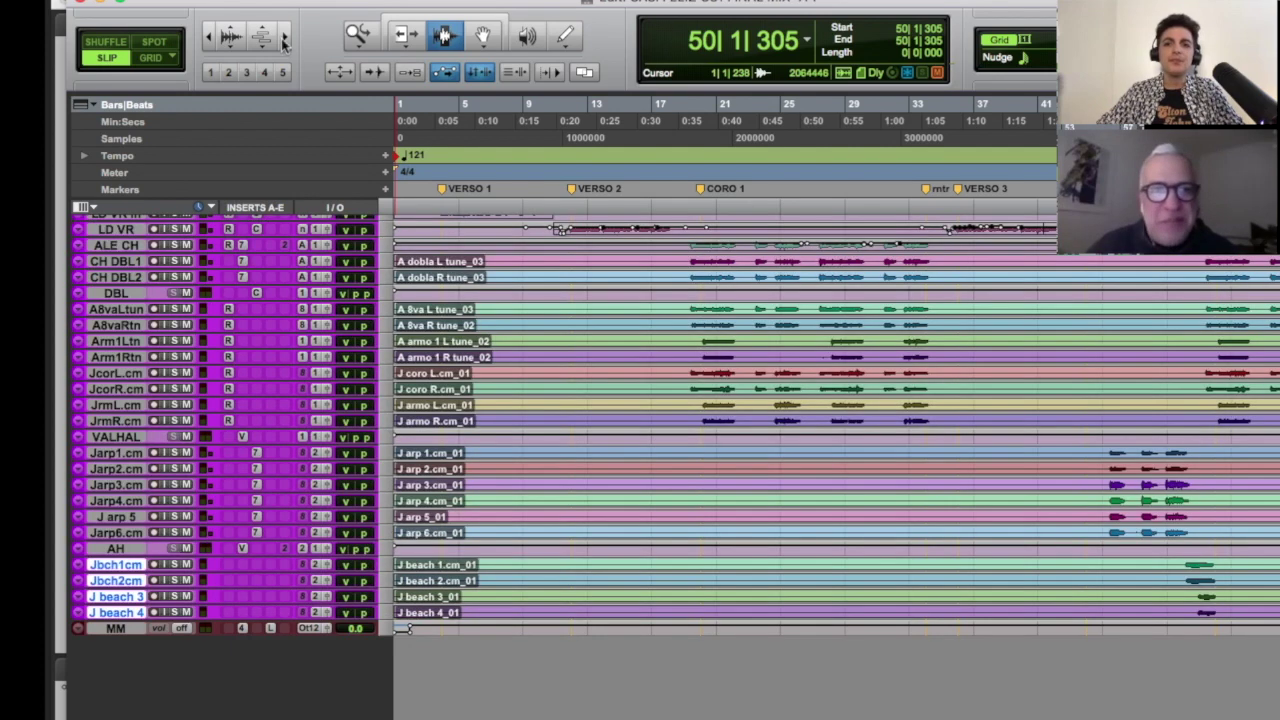
double_click(365, 36)
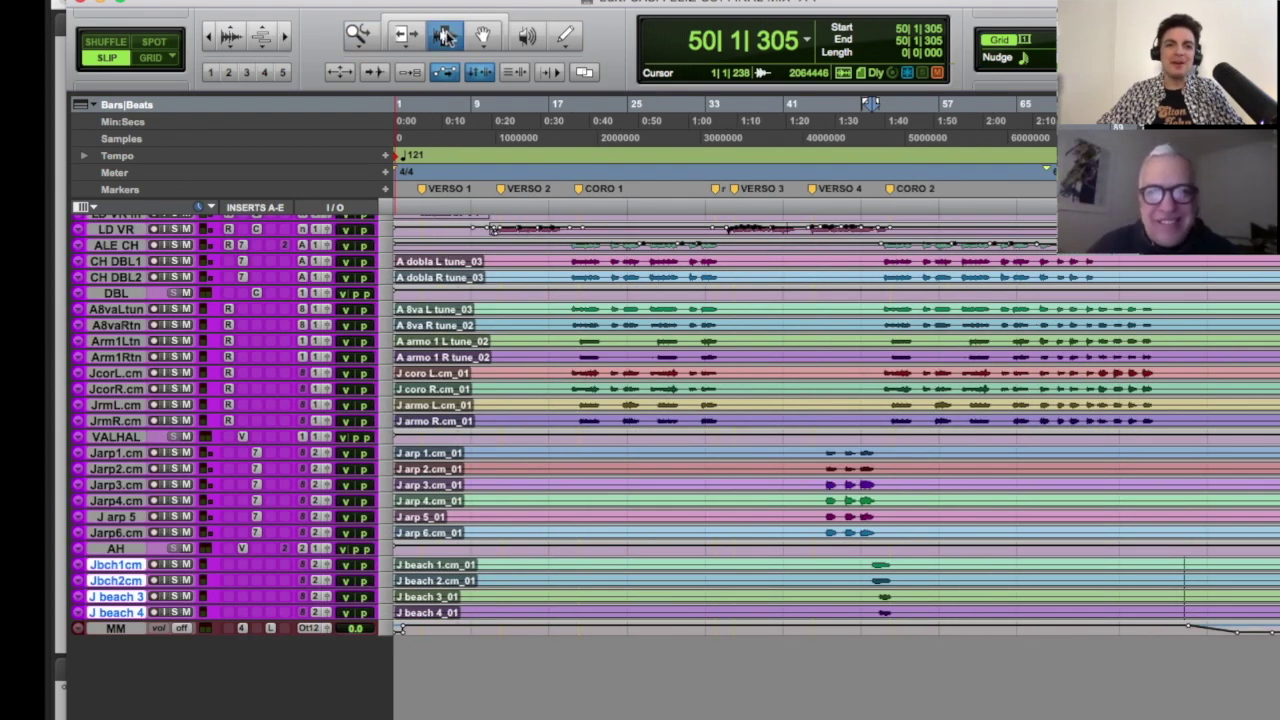
scroll(552, 354, "up", 5)
scroll(552, 354, "up", 10)
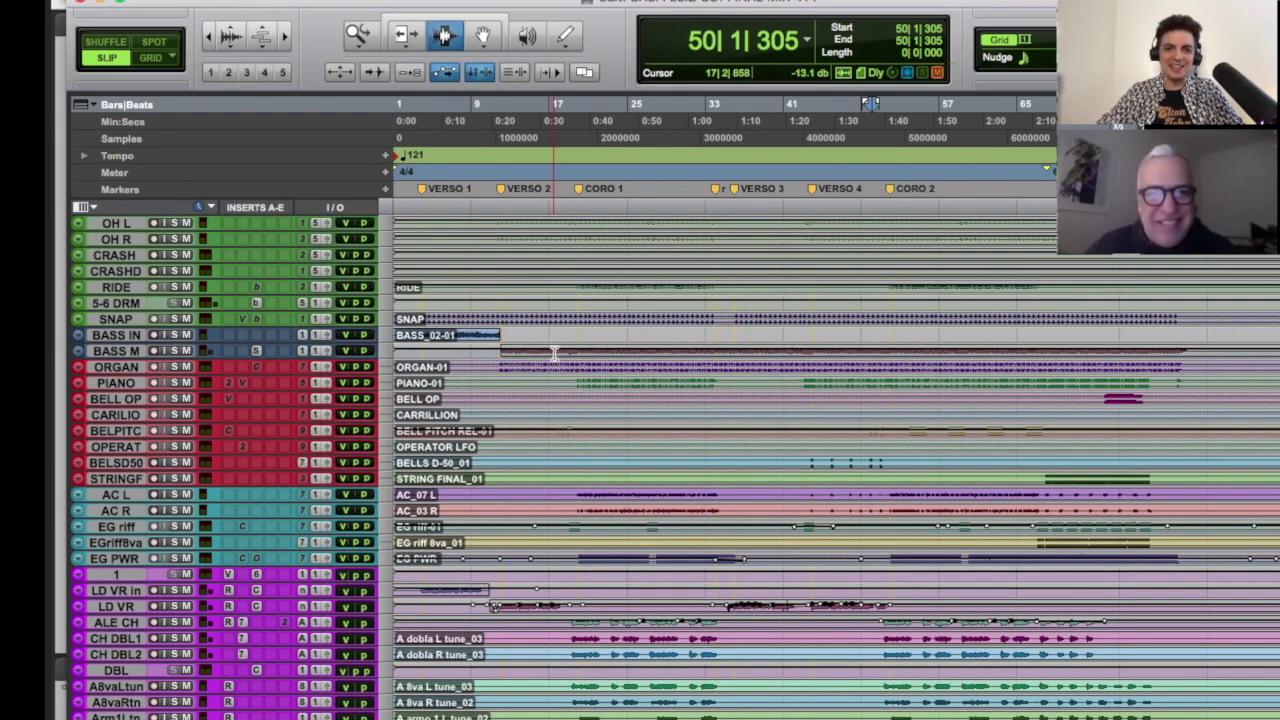
key("super+equal")
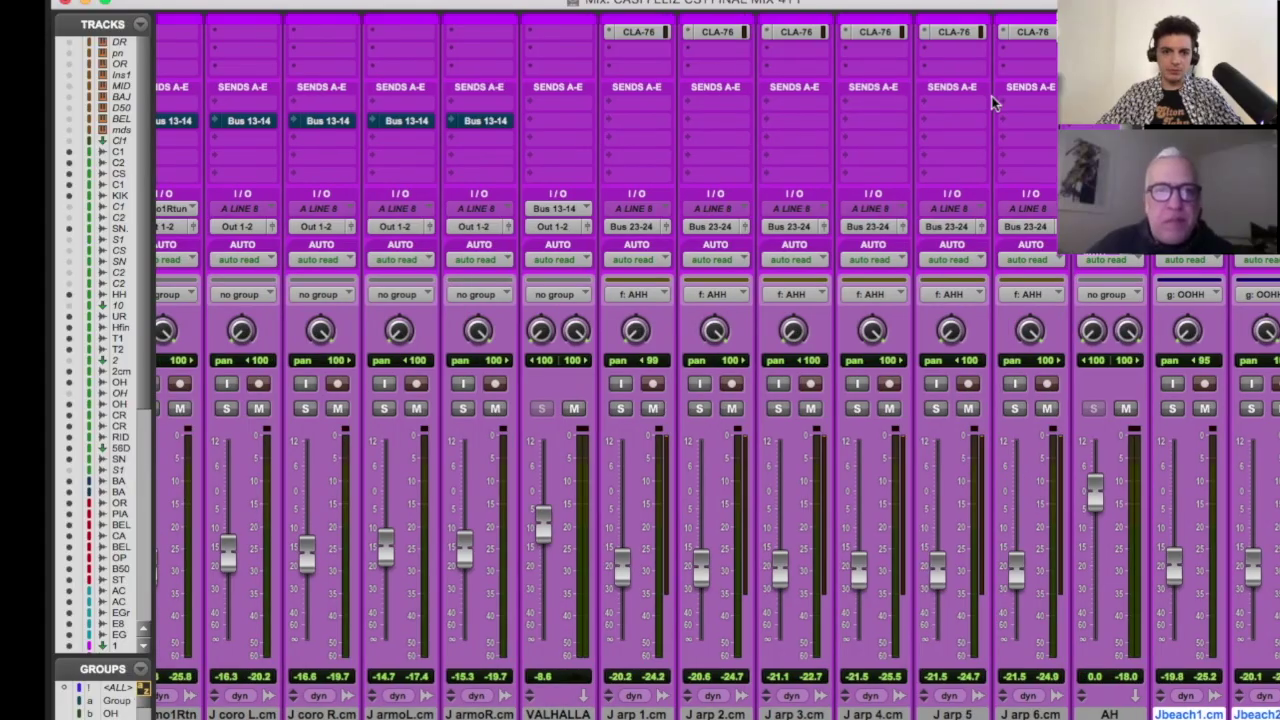
key("super+equal")
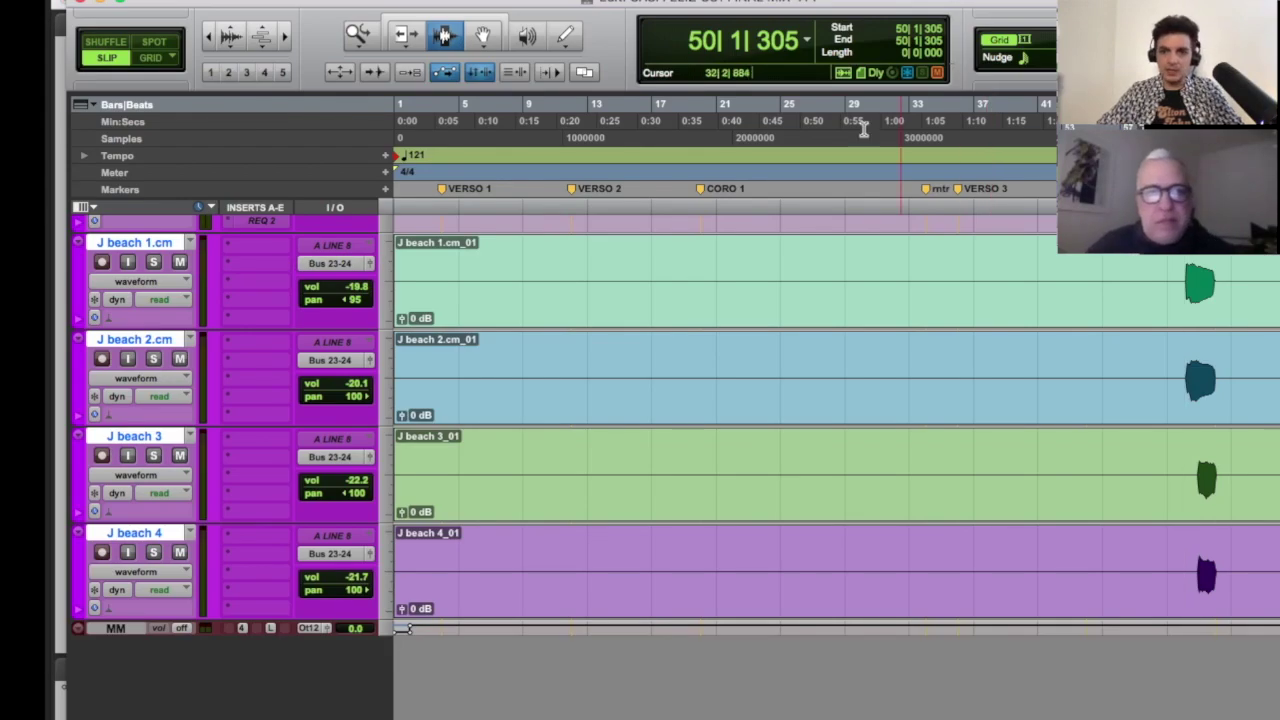